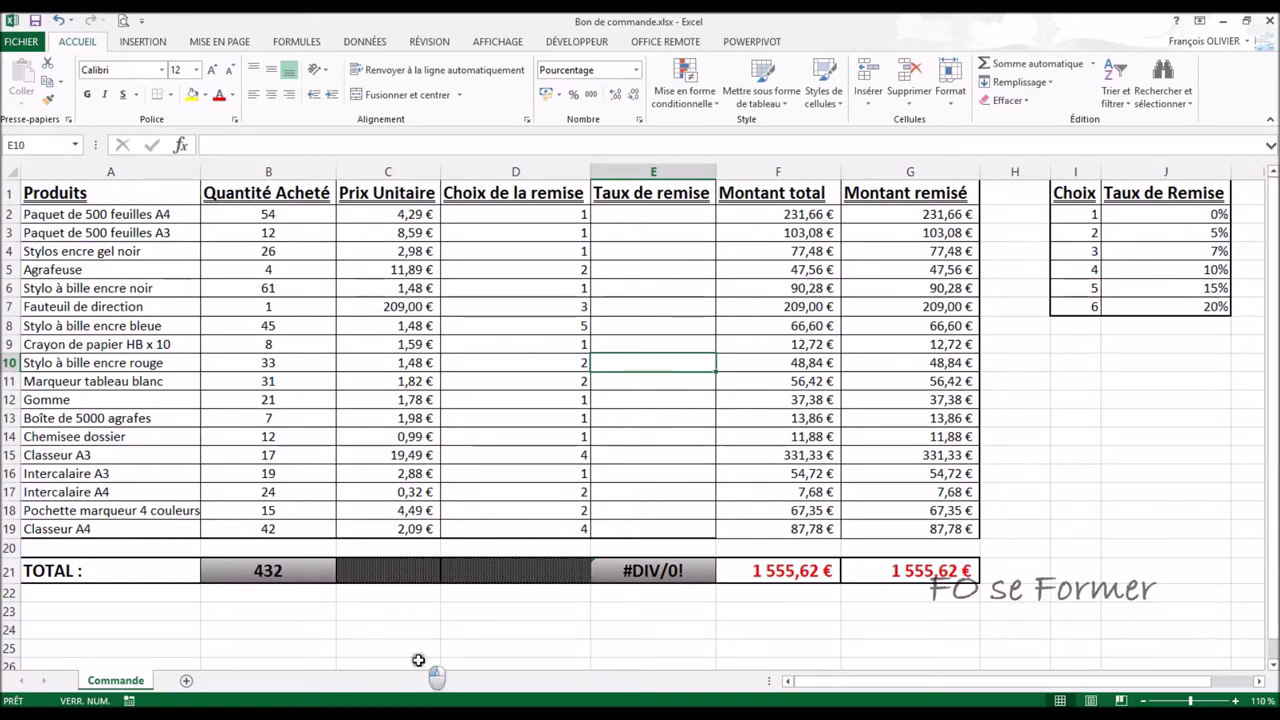
- Review columns A–D: product names, quantities with the B21 total, unit prices and discount choices
{"action": "left_click", "coordinate": [418, 660]}
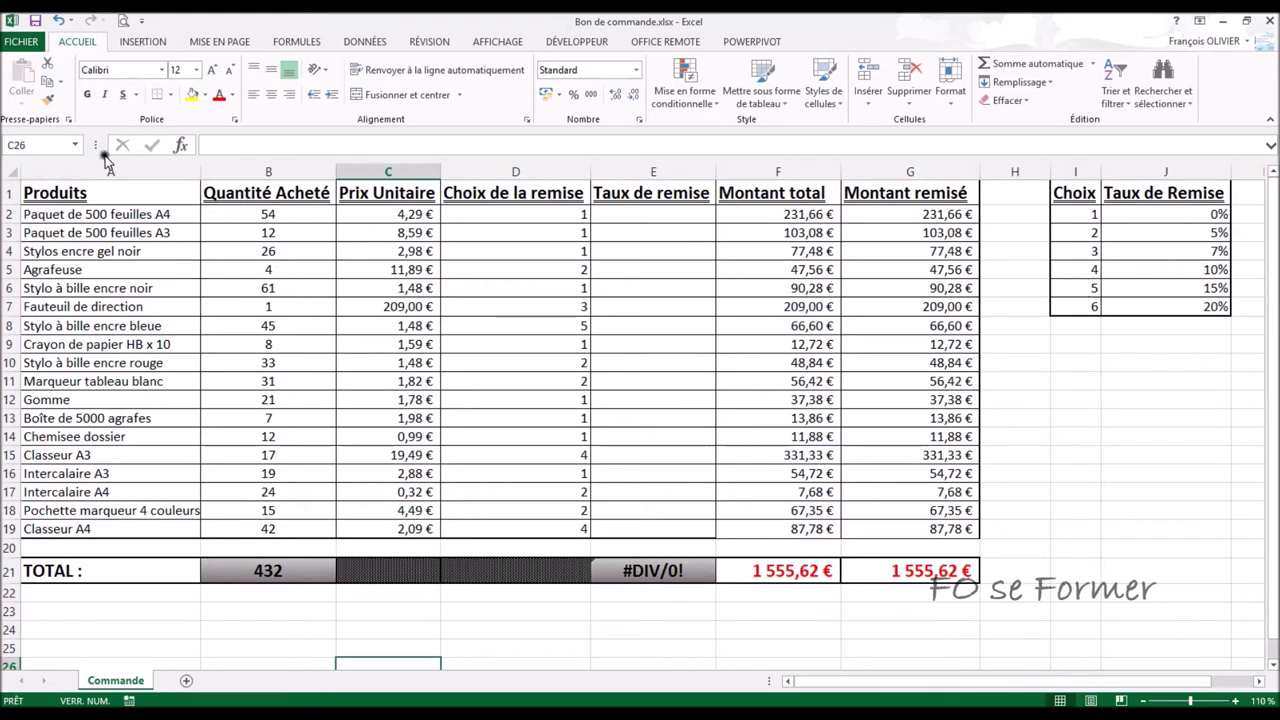
{"action": "left_click", "coordinate": [103, 163]}
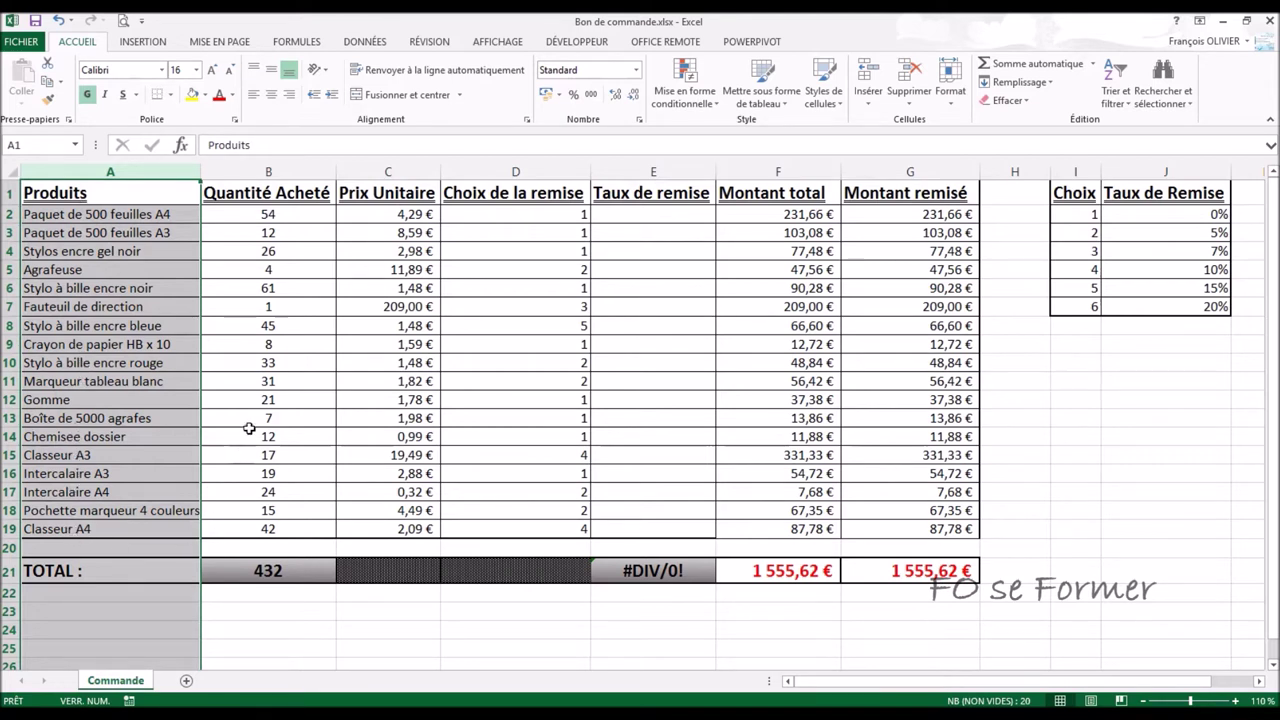
{"action": "left_click", "coordinate": [279, 170]}
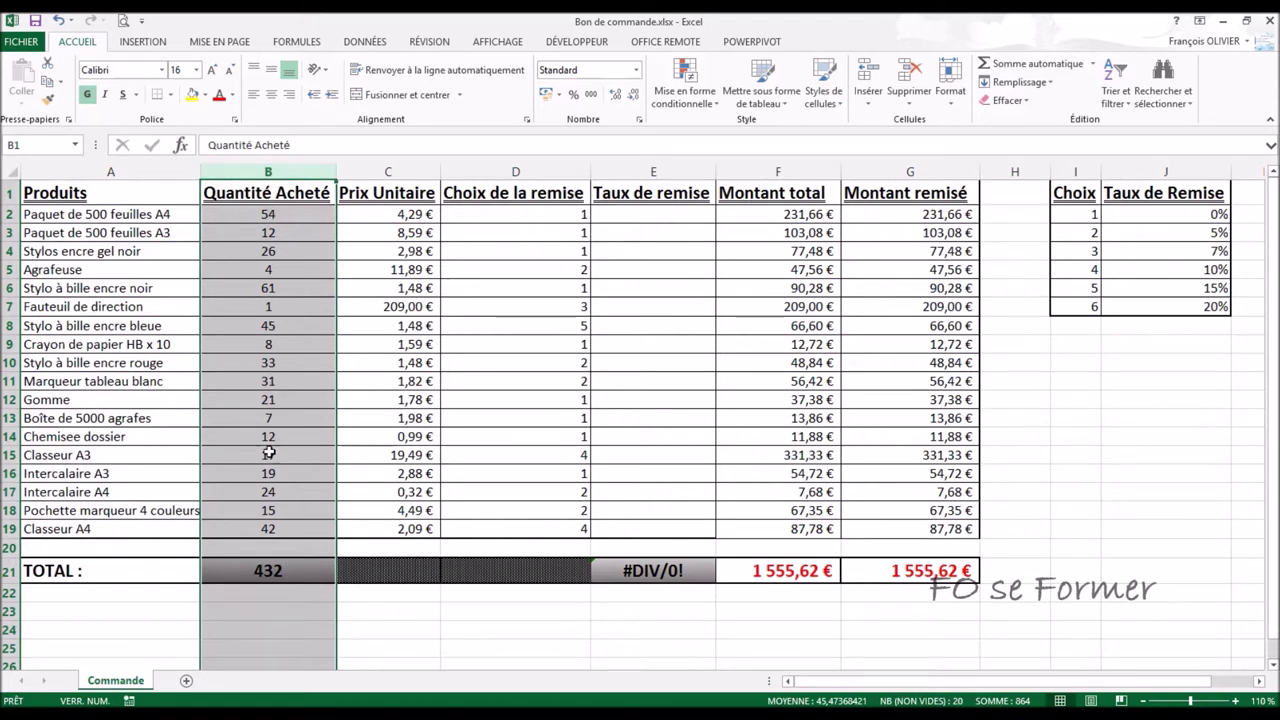
{"action": "left_click", "coordinate": [283, 571]}
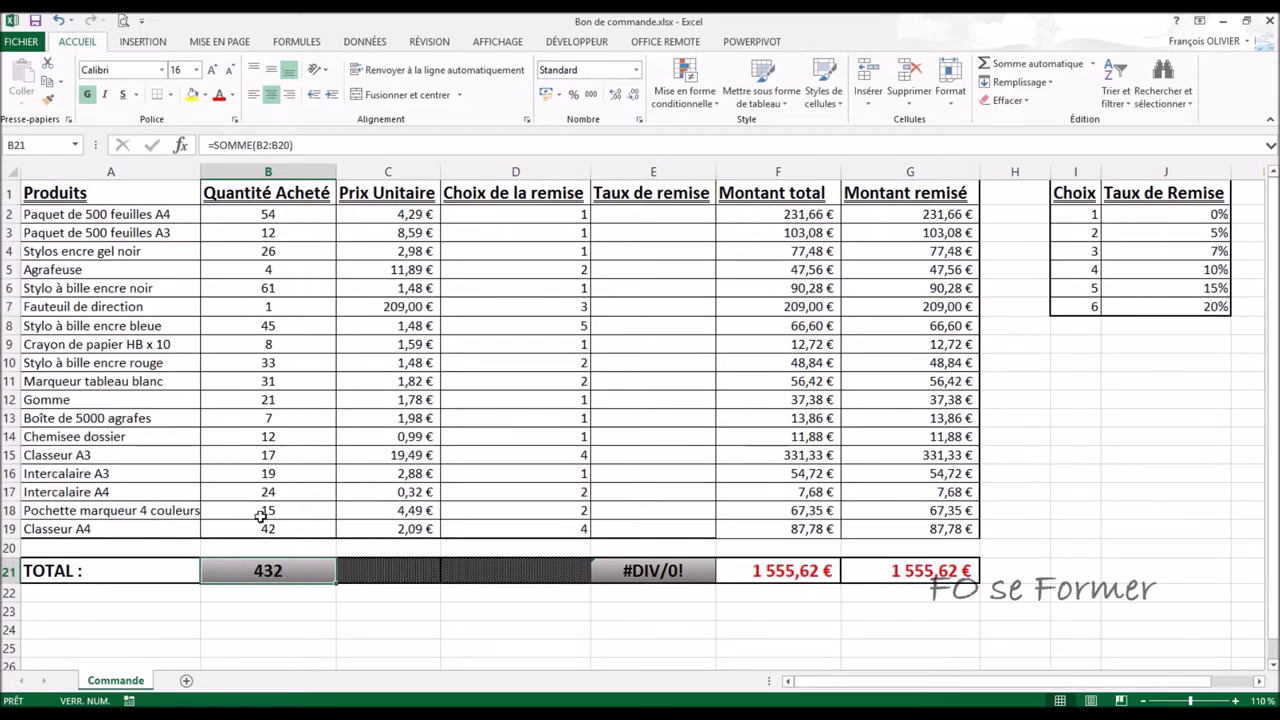
{"action": "left_click", "coordinate": [399, 174]}
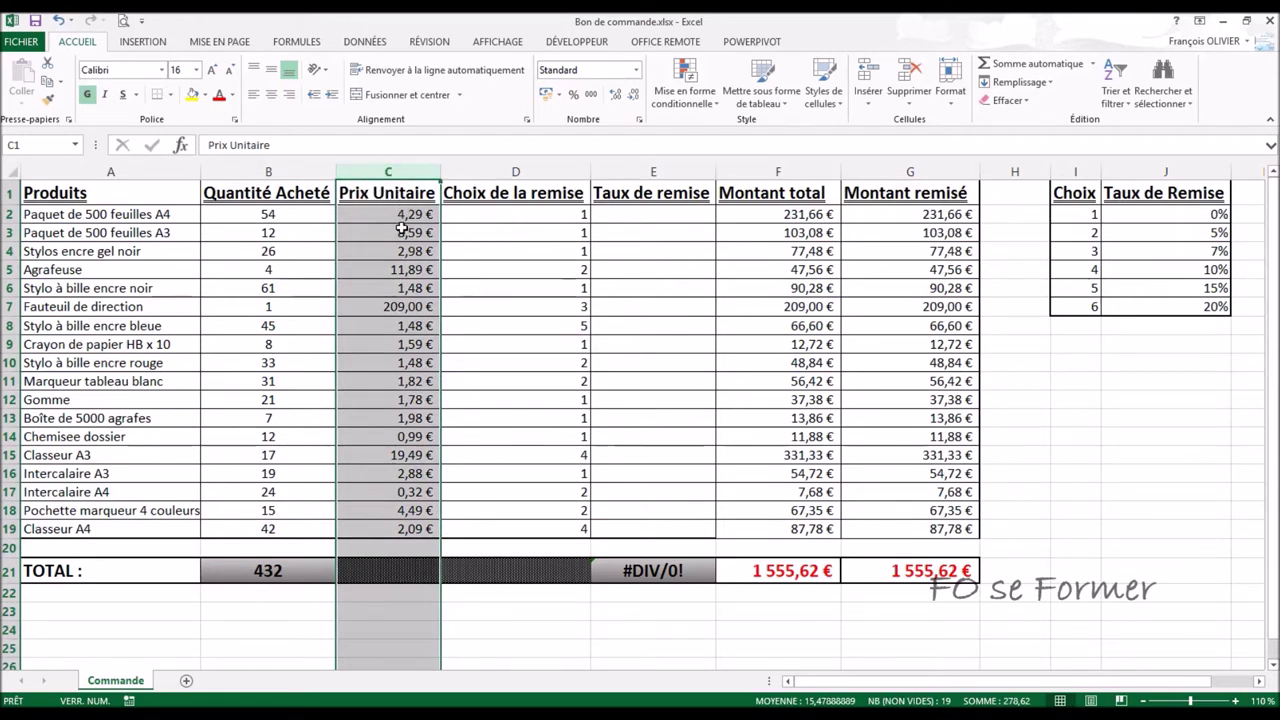
{"action": "left_click", "coordinate": [514, 173]}
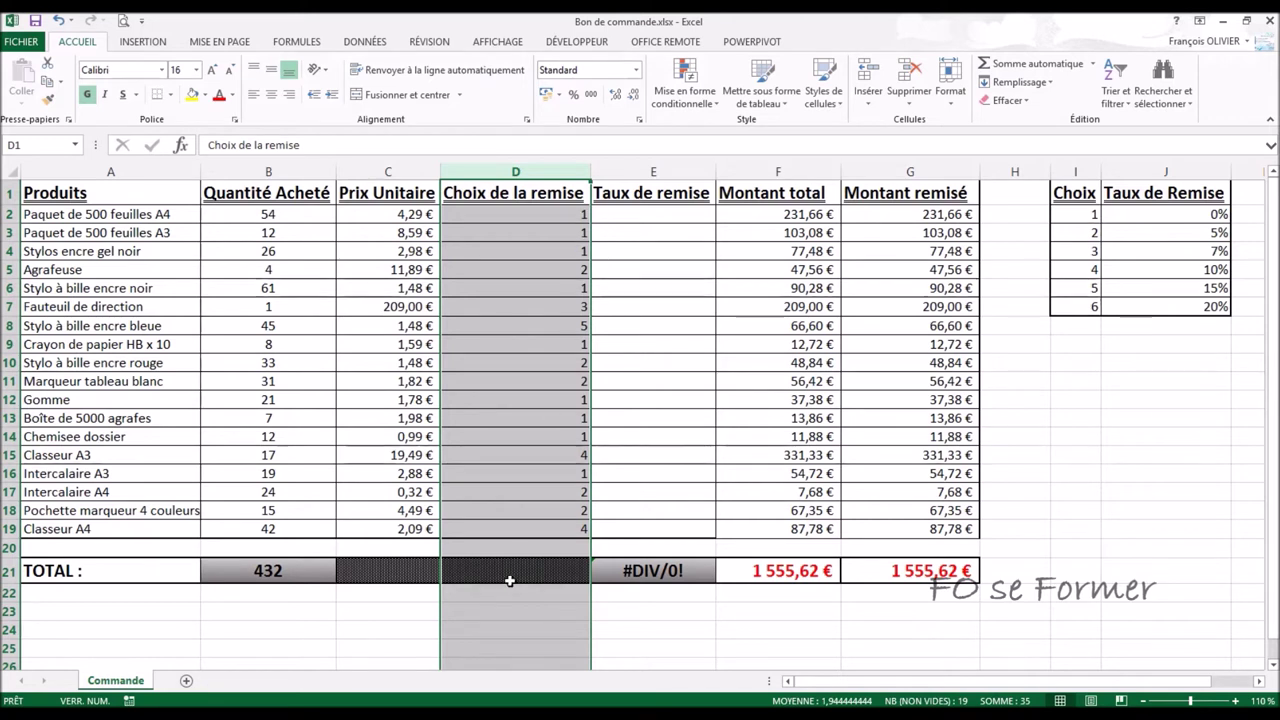
- Inspect the rate and amount columns and their formulas in E21, F2, F21, G2 and G21
{"action": "left_click", "coordinate": [679, 171]}
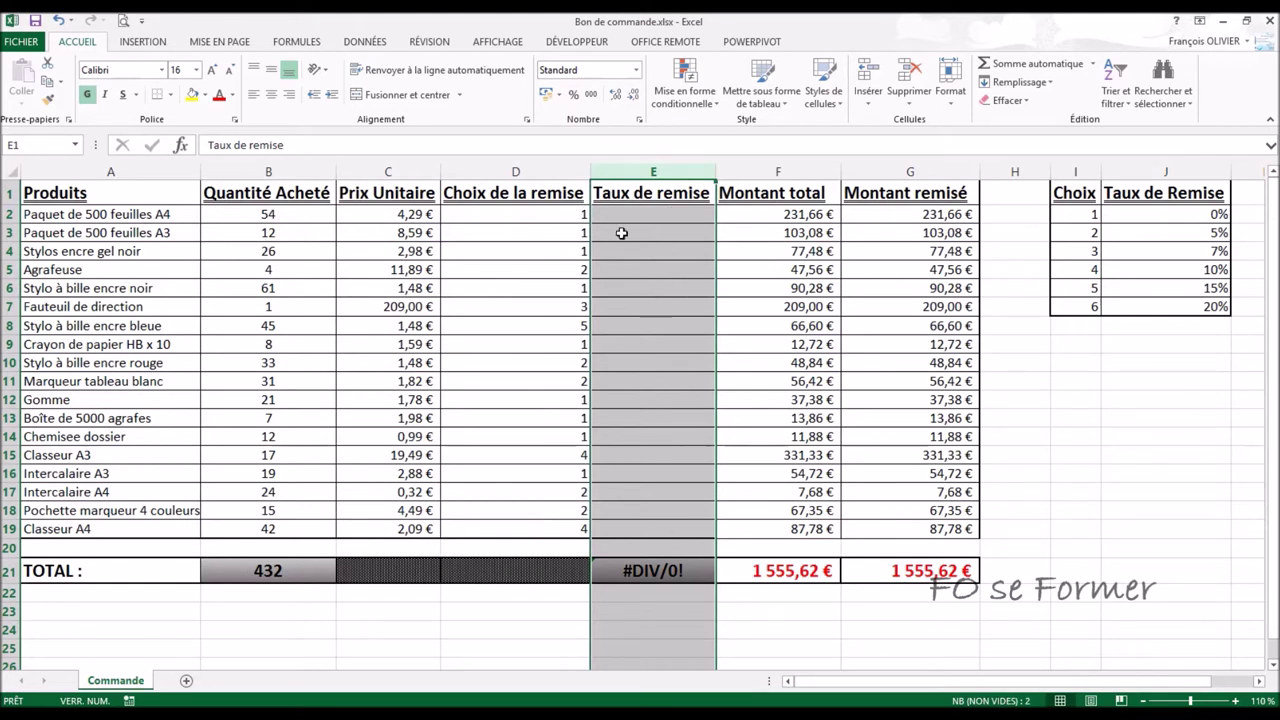
{"action": "left_click", "coordinate": [646, 567]}
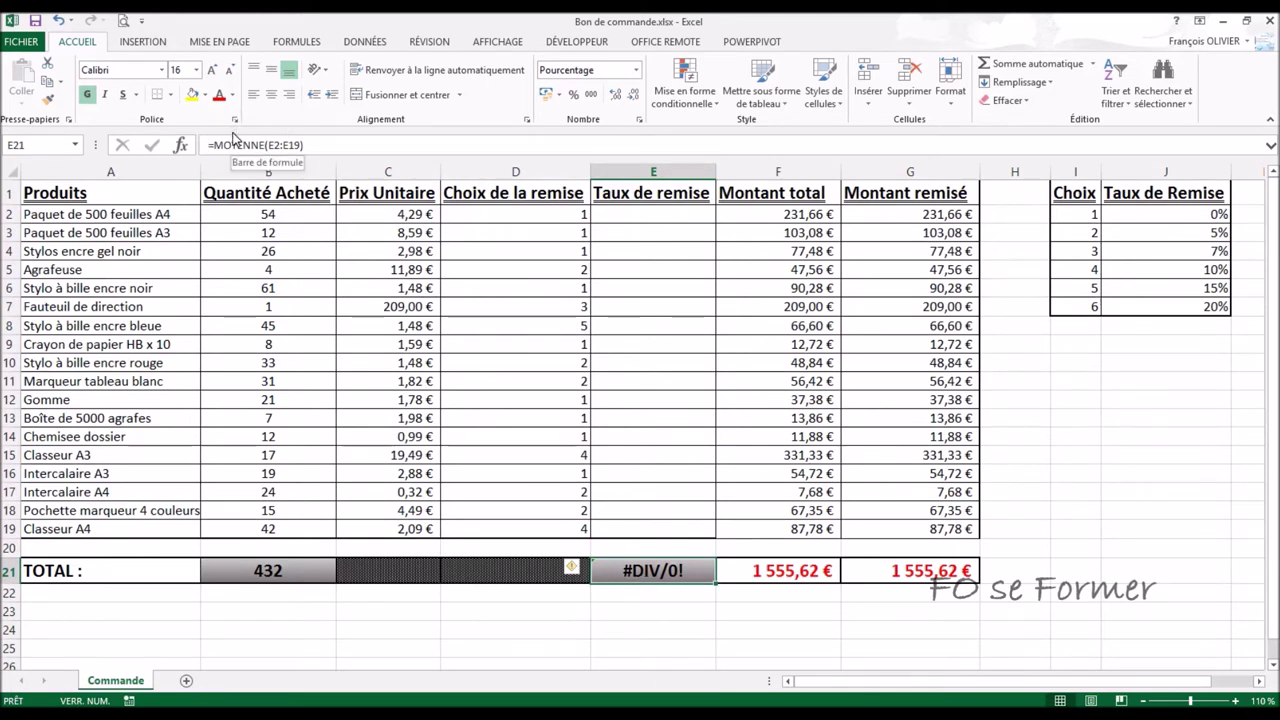
{"action": "left_click", "coordinate": [791, 167]}
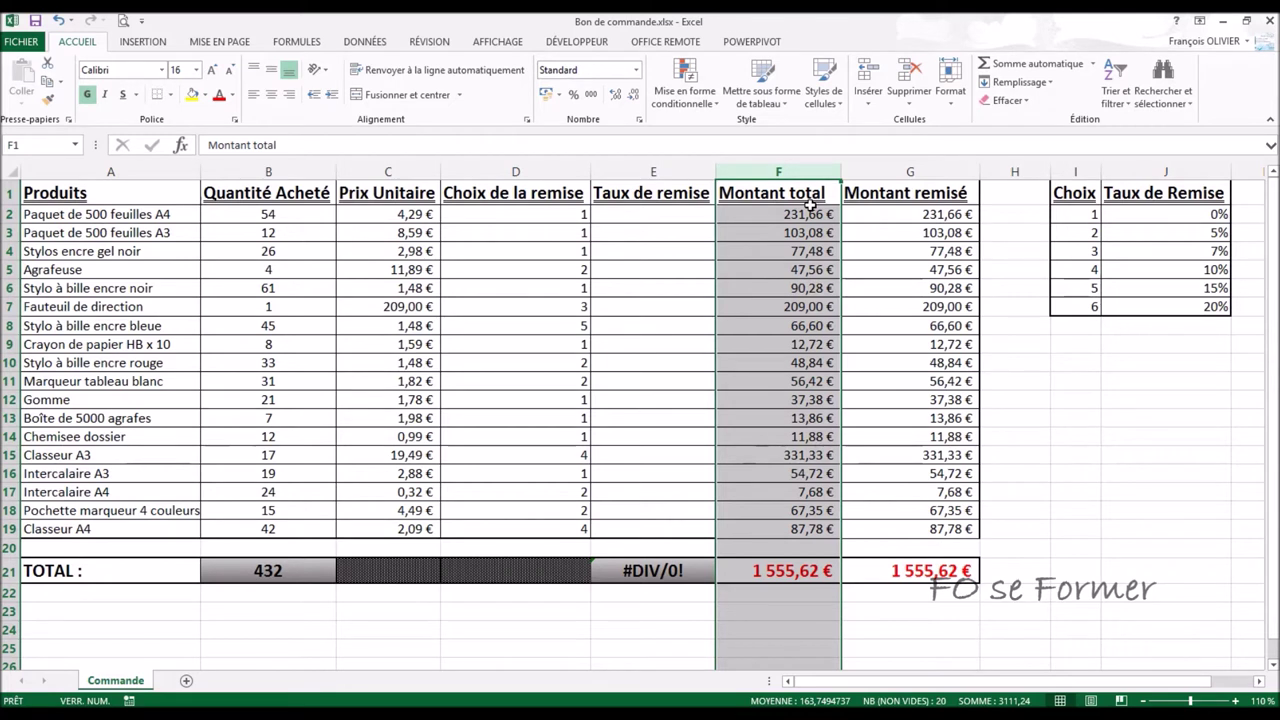
{"action": "left_click", "coordinate": [811, 207]}
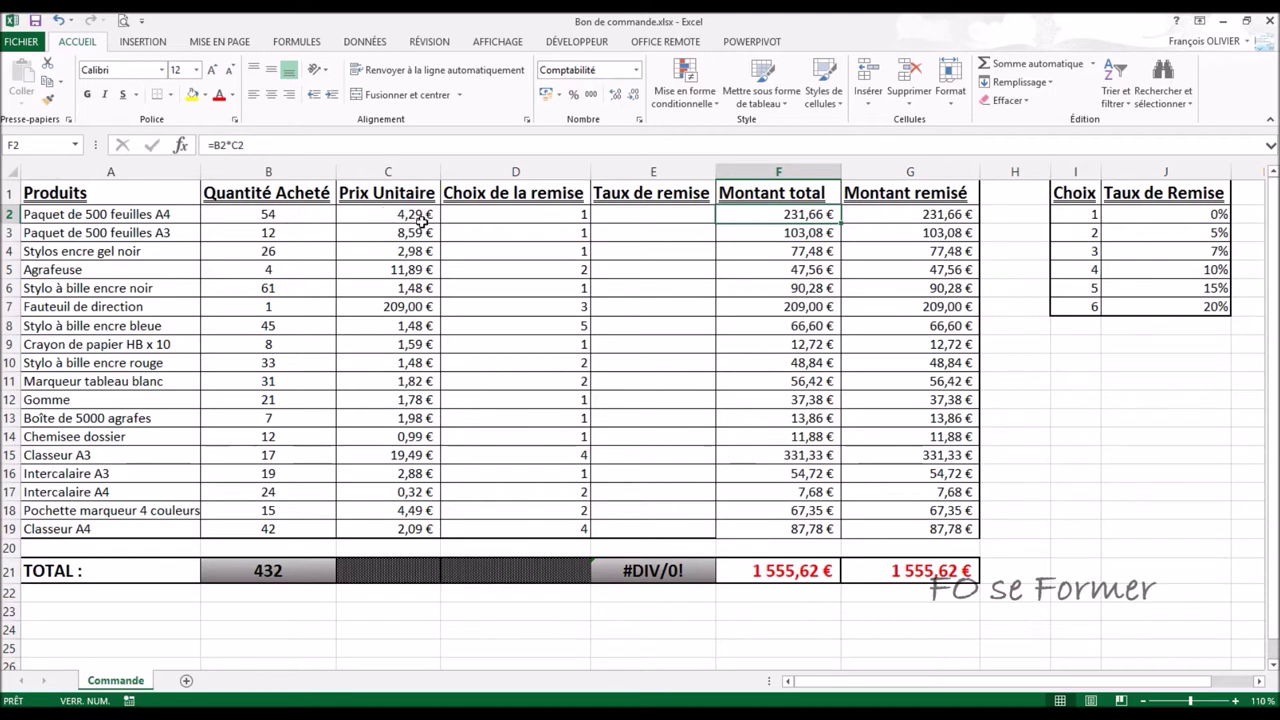
{"action": "left_click", "coordinate": [793, 568]}
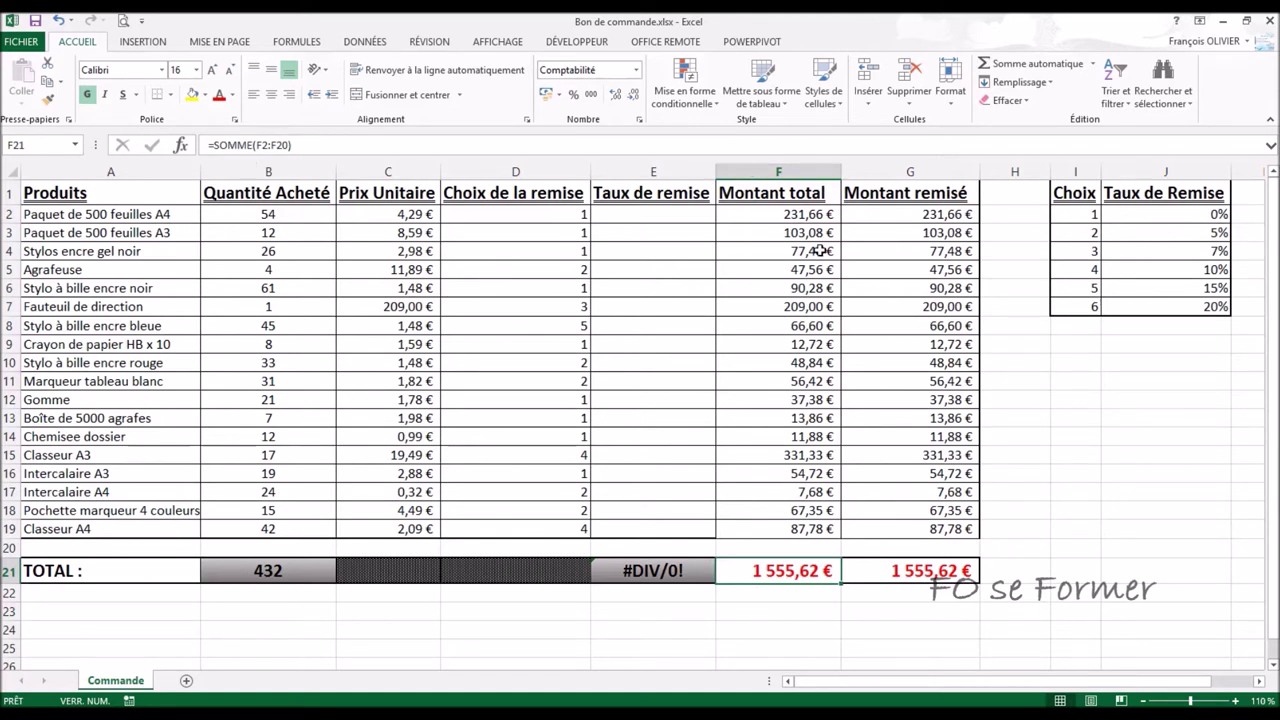
{"action": "left_click", "coordinate": [928, 170]}
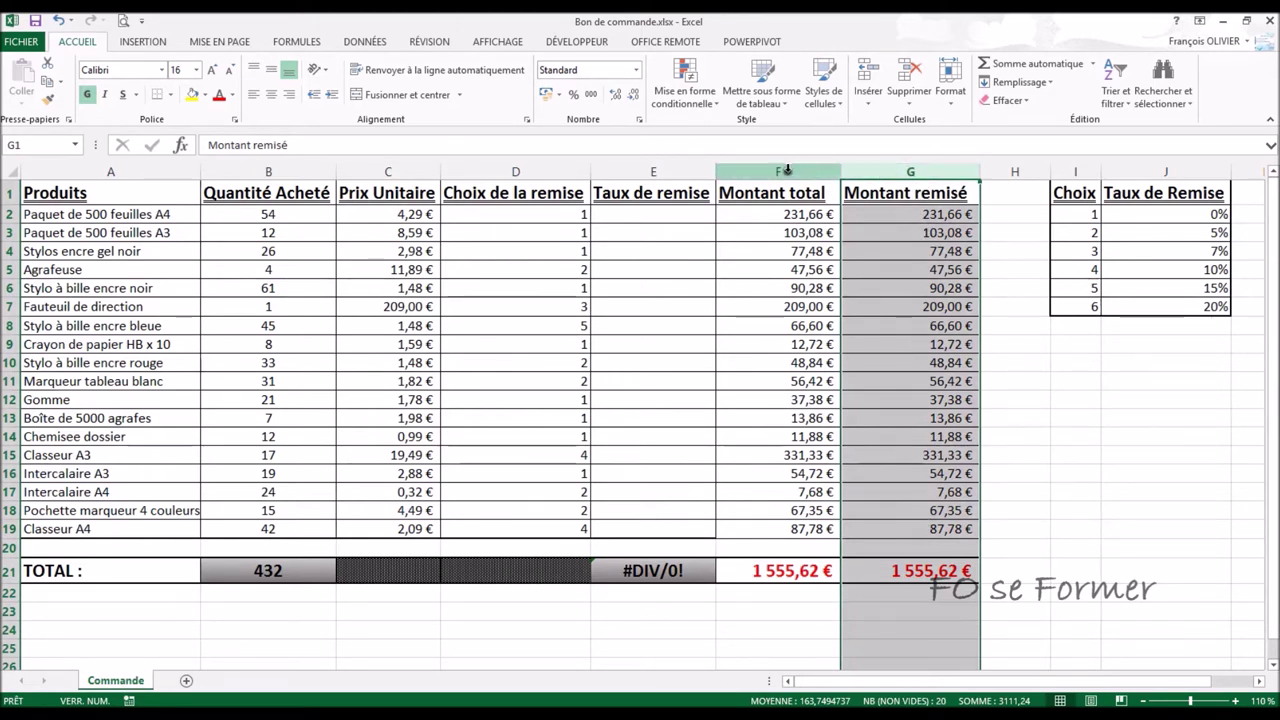
{"action": "left_click", "coordinate": [903, 213]}
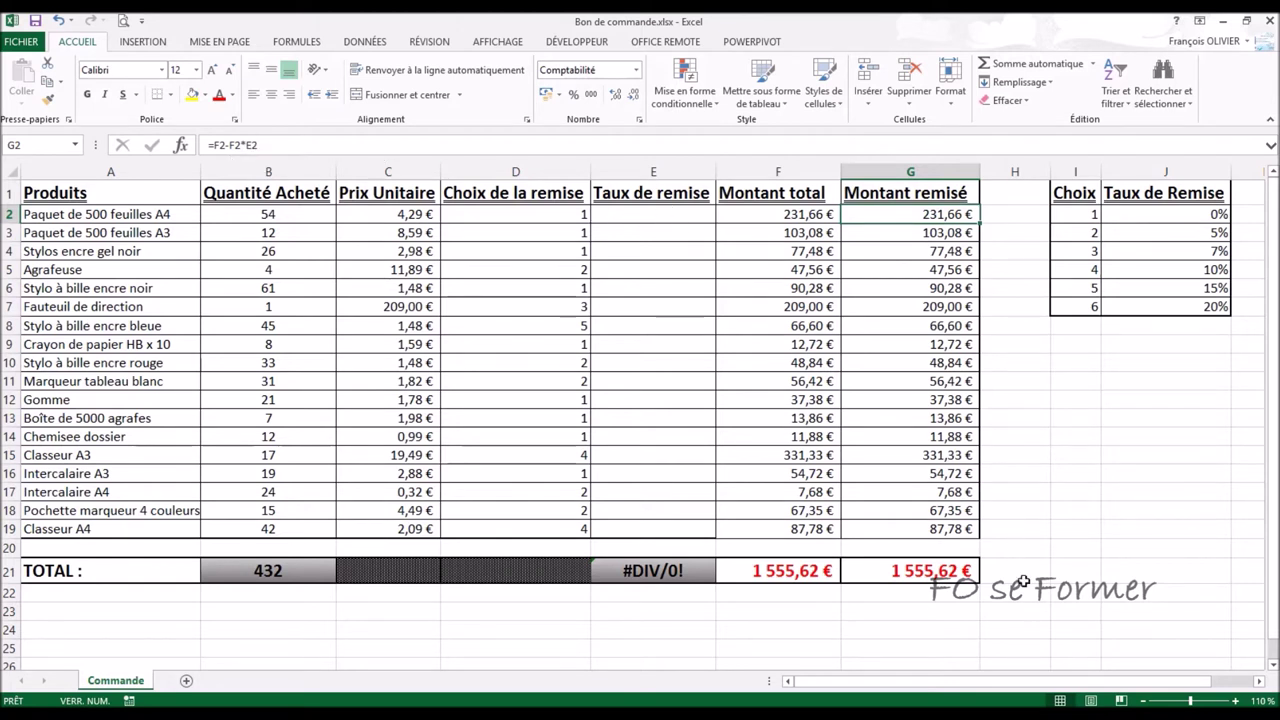
{"action": "left_click", "coordinate": [942, 570]}
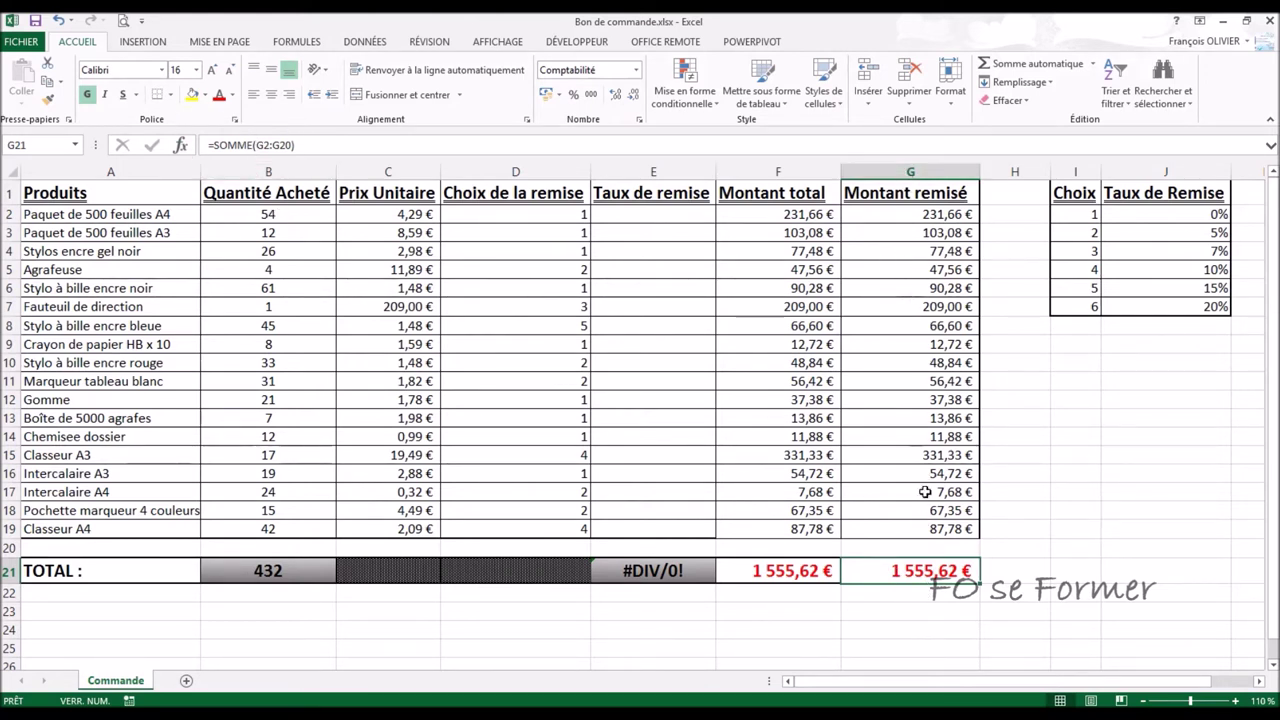
- Type rates 0, 0, 0 and 5 into E2:E5 by hand, then clear them
{"action": "left_click", "coordinate": [668, 215]}
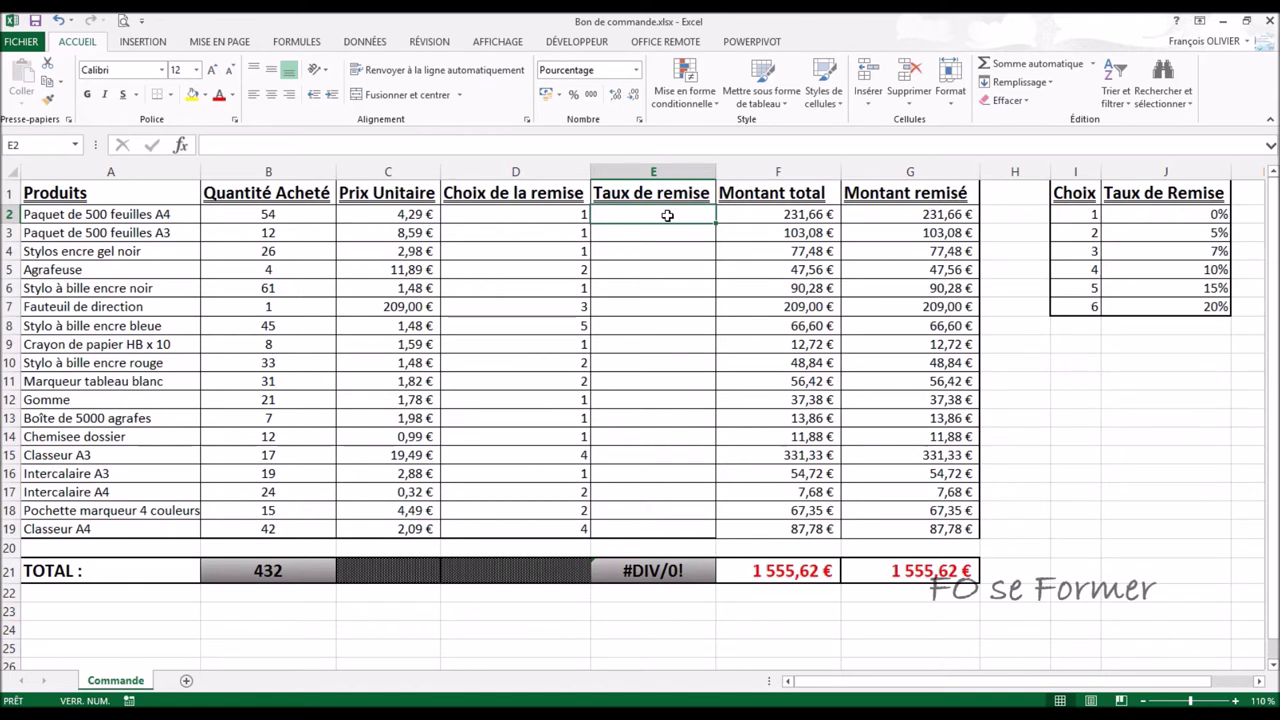
{"action": "type", "text": "0"}
{"action": "key", "text": "Return"}
{"action": "type", "text": "0"}
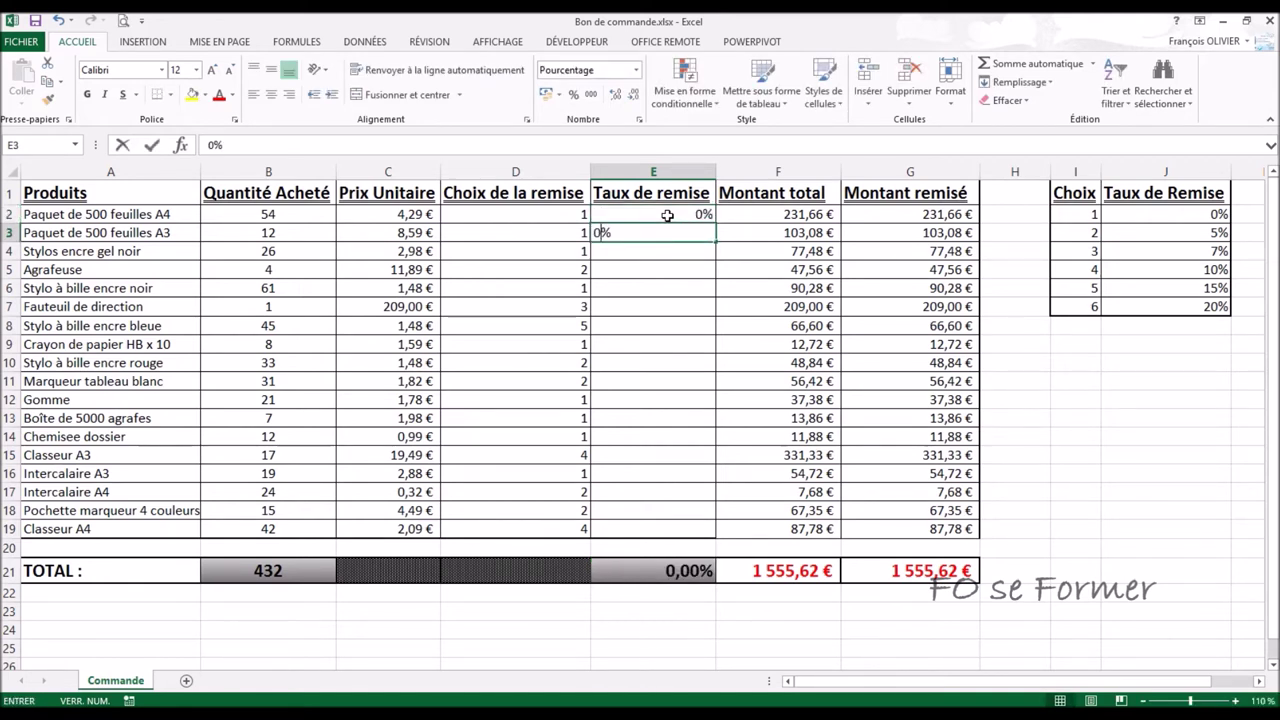
{"action": "key", "text": "Return"}
{"action": "type", "text": "0"}
{"action": "key", "text": "Return"}
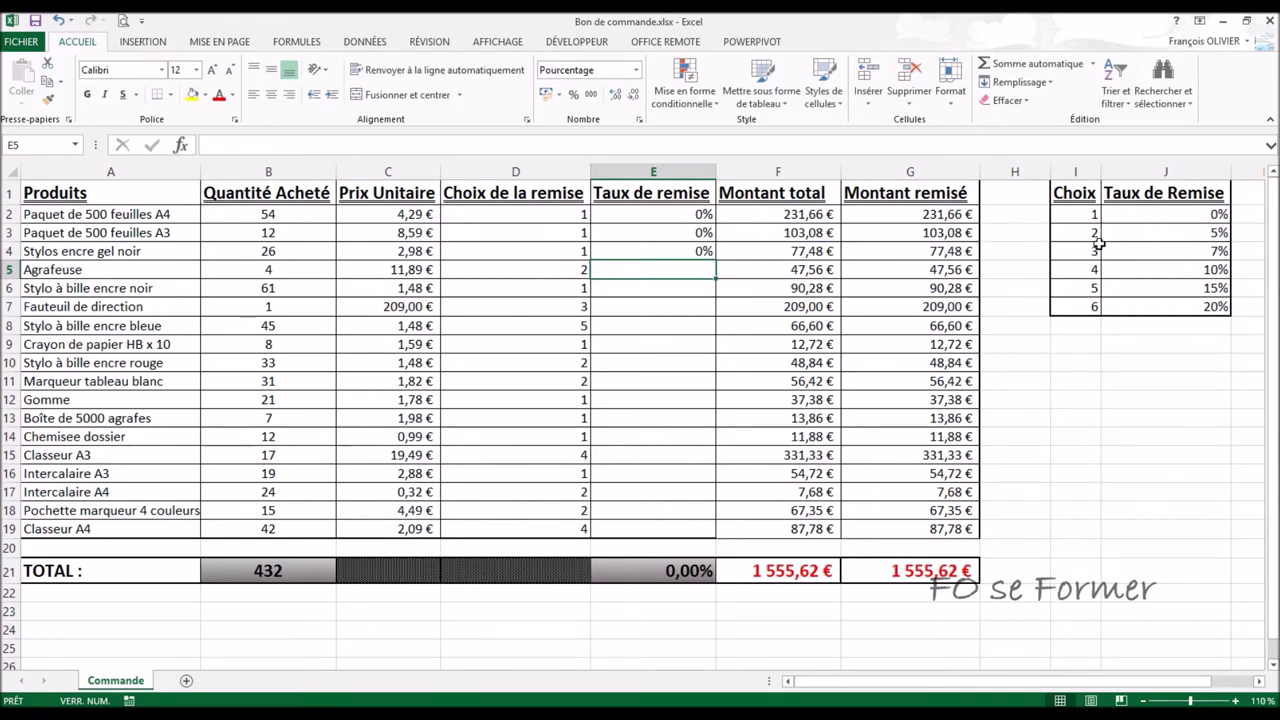
{"action": "type", "text": "5"}
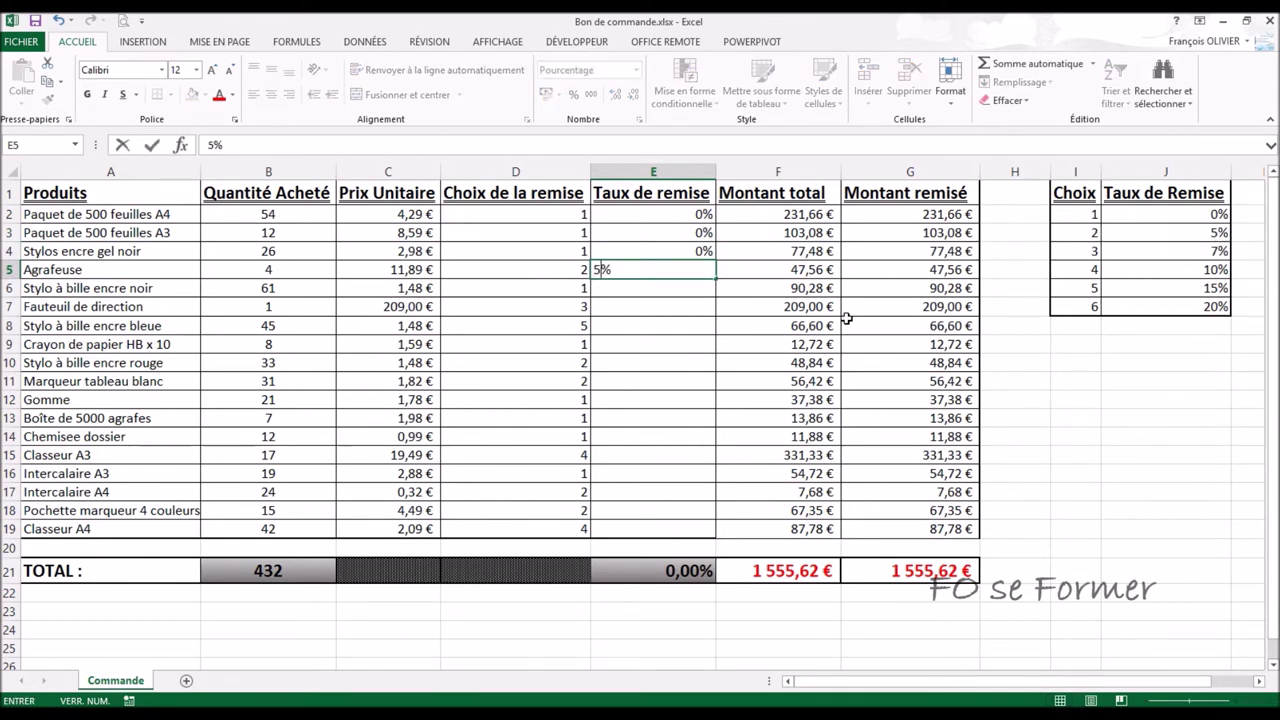
{"action": "key", "text": "Return"}
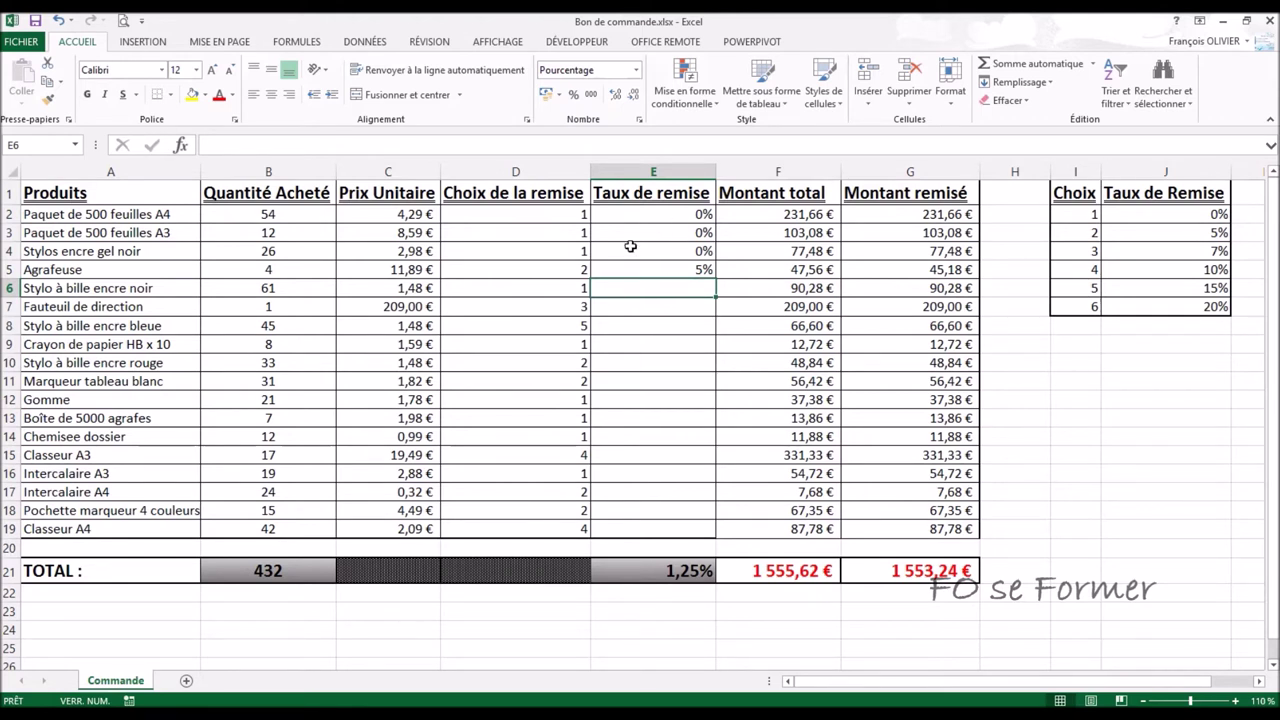
{"action": "left_click_drag", "start_coordinate": [657, 214], "coordinate": [654, 270]}
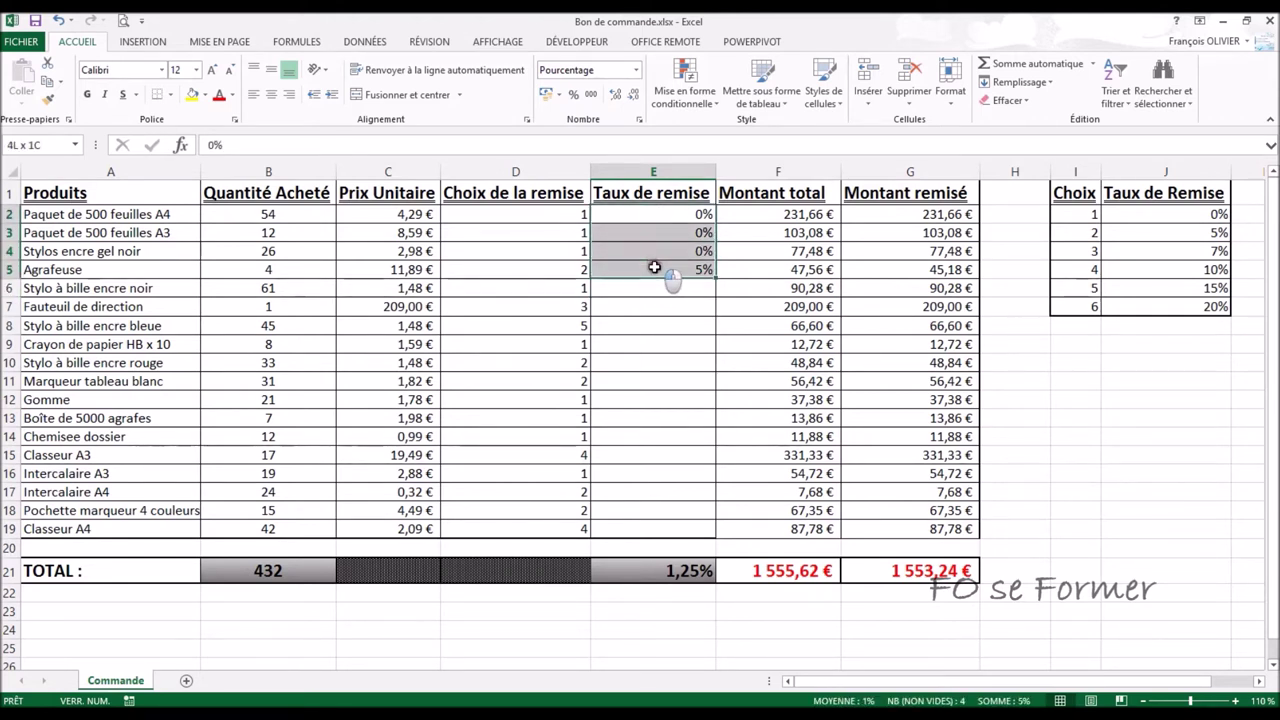
{"action": "key", "text": "Delete"}
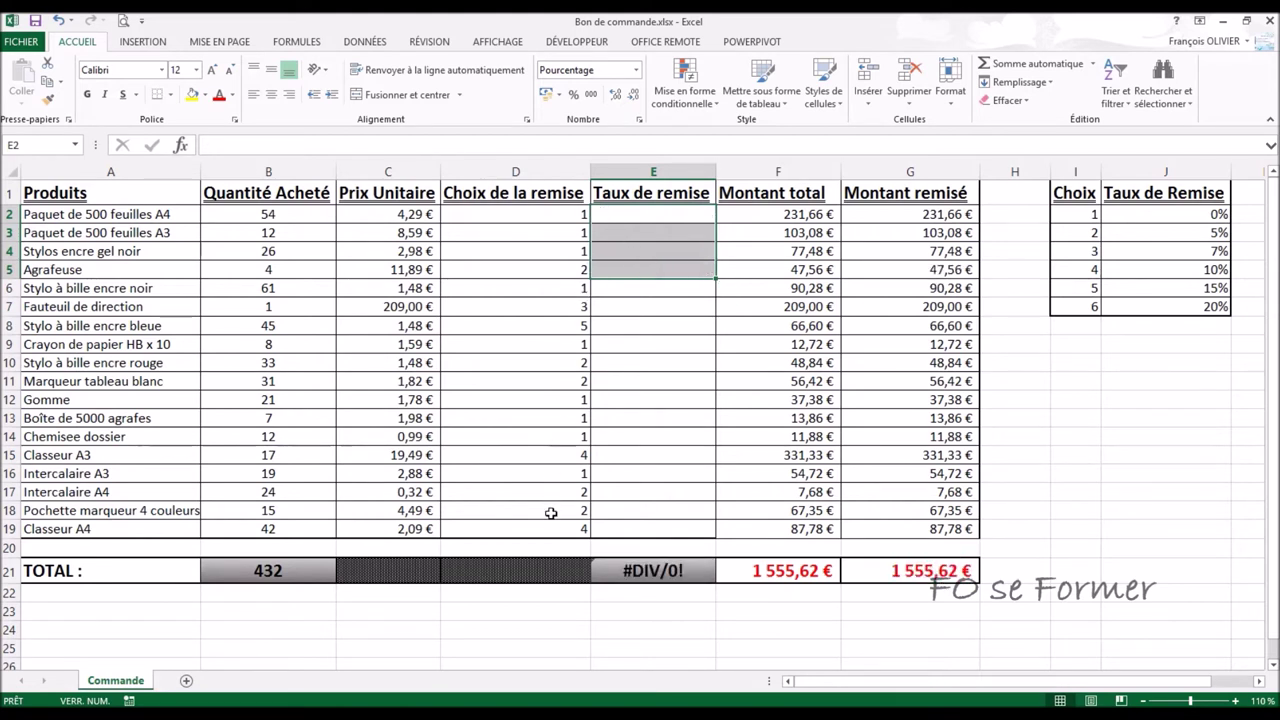
- Start a nested =si formula in E2 testing D2 for 0%, then abandon it
{"action": "left_click", "coordinate": [669, 216]}
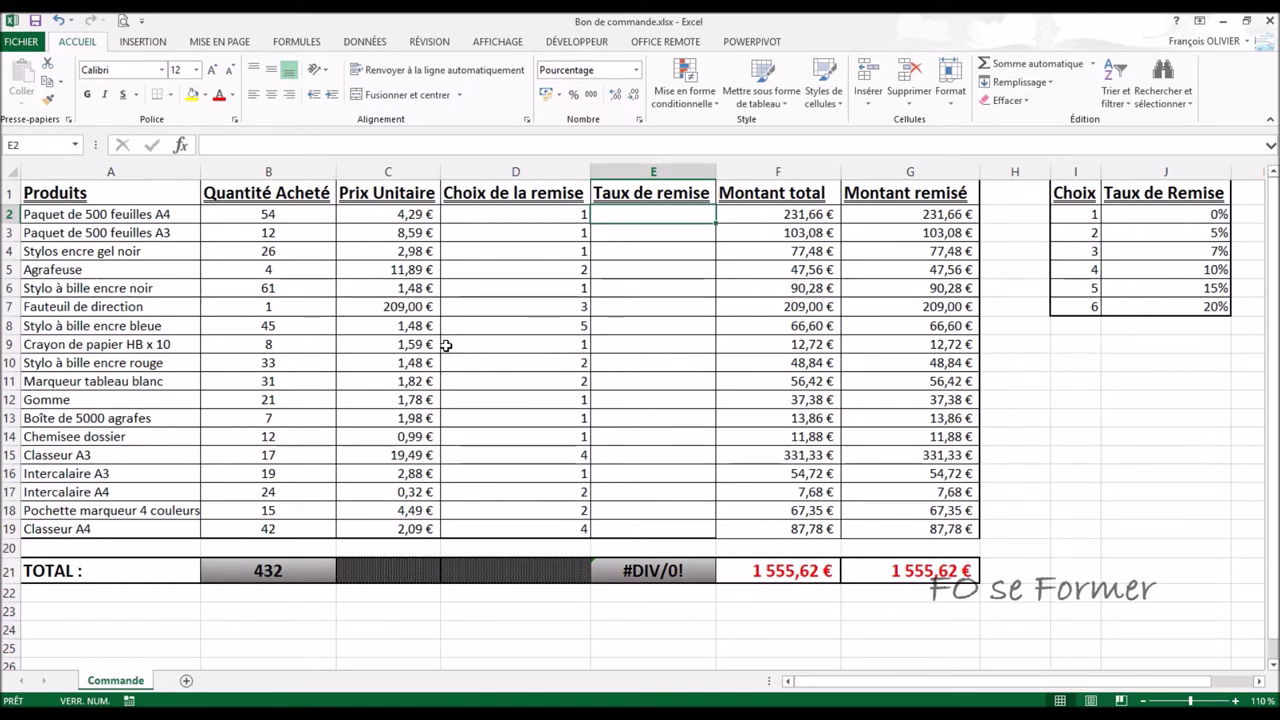
{"action": "type", "text": "=si"}
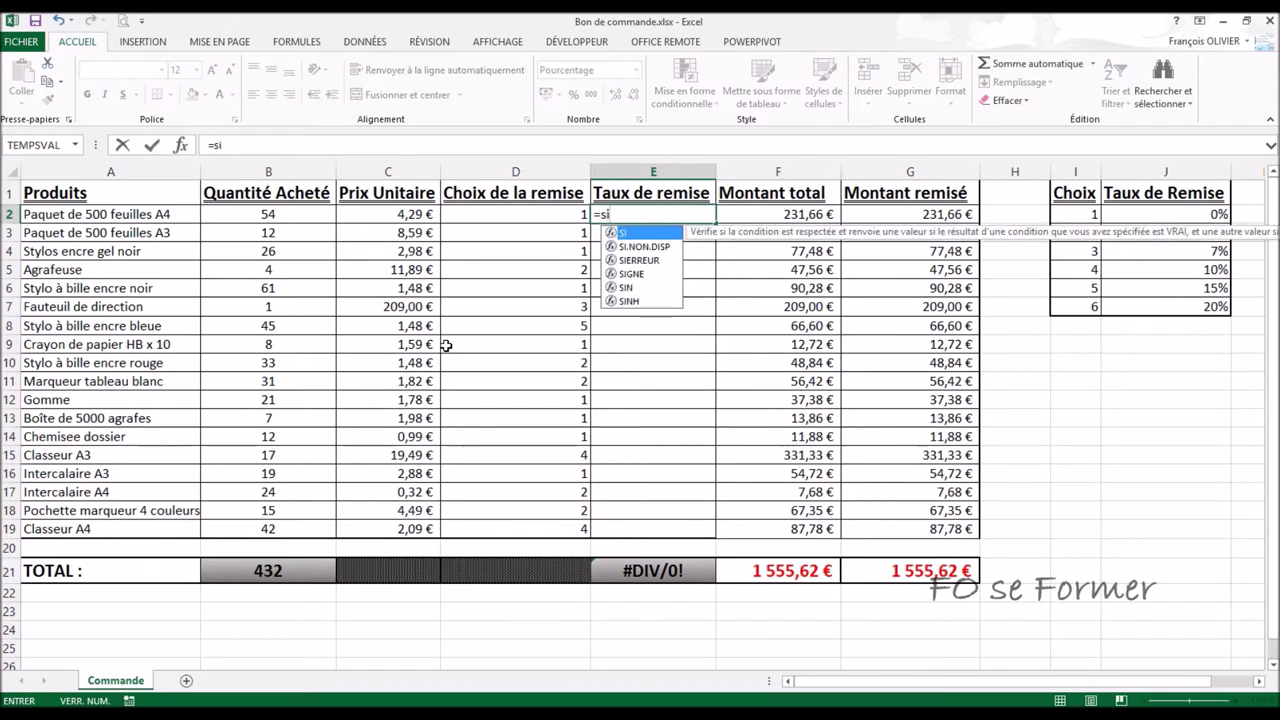
{"action": "type", "text": "("}
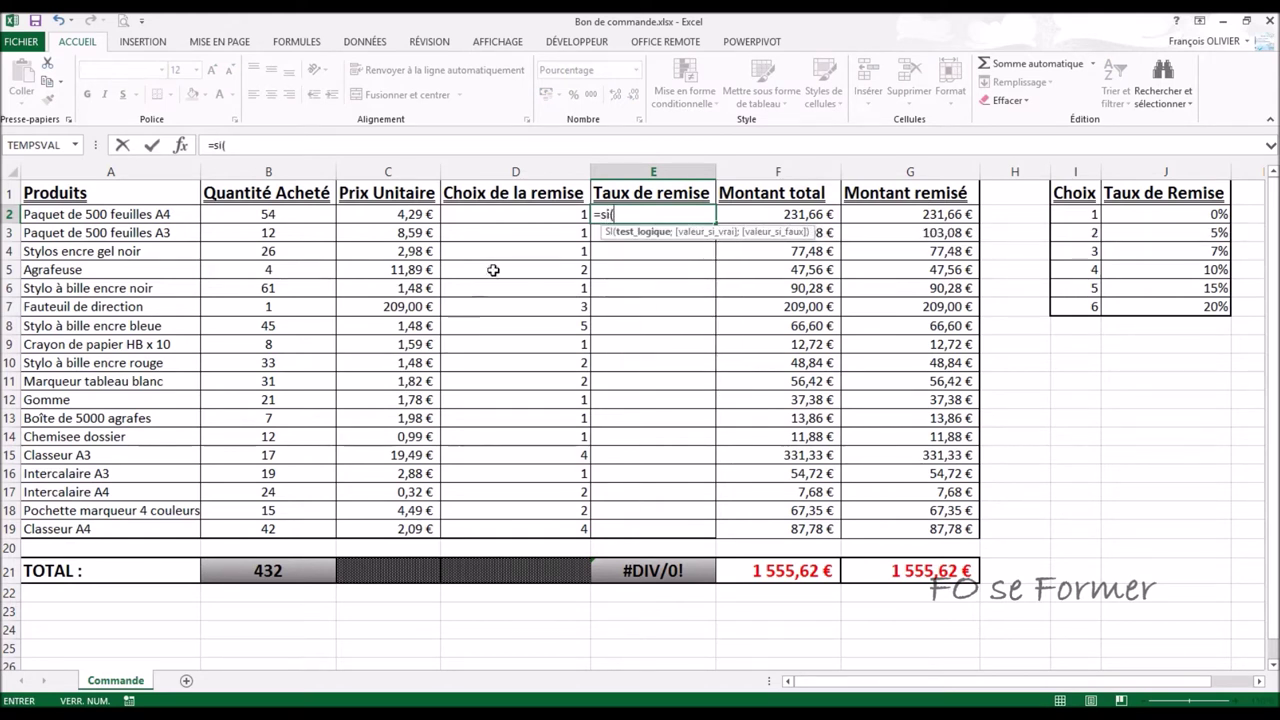
{"action": "left_click", "coordinate": [530, 207]}
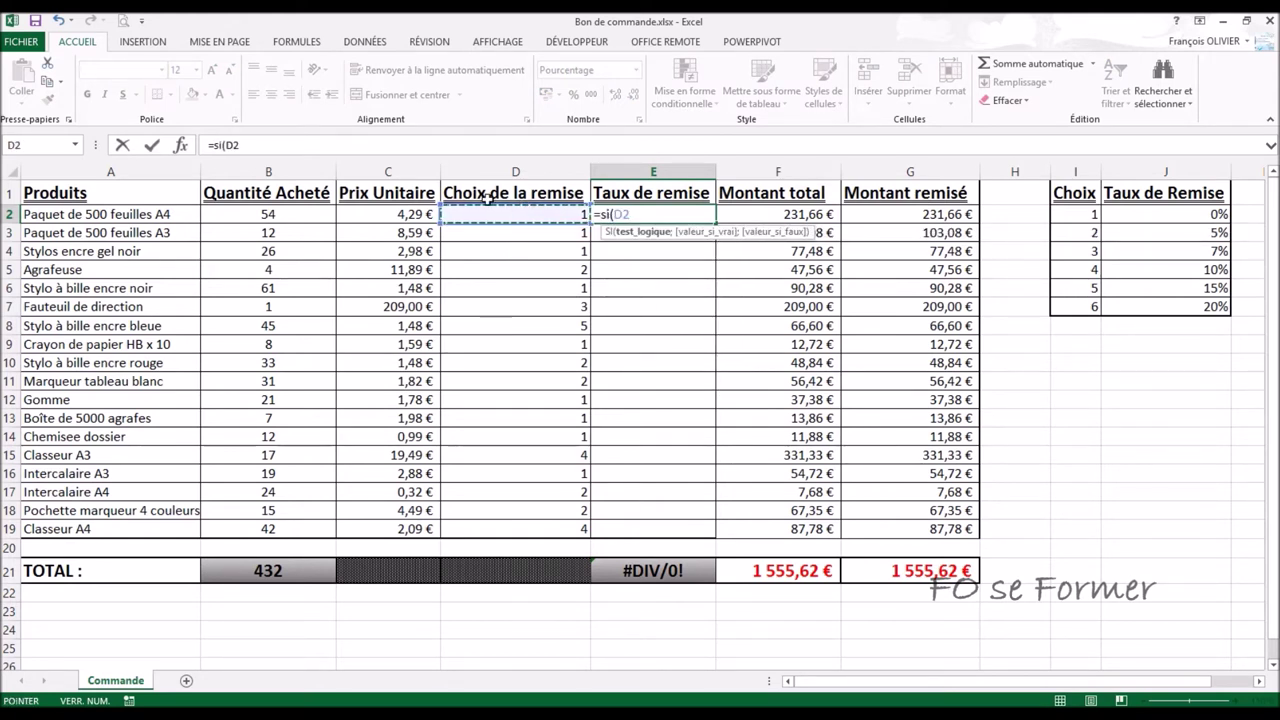
{"action": "type", "text": "=1"}
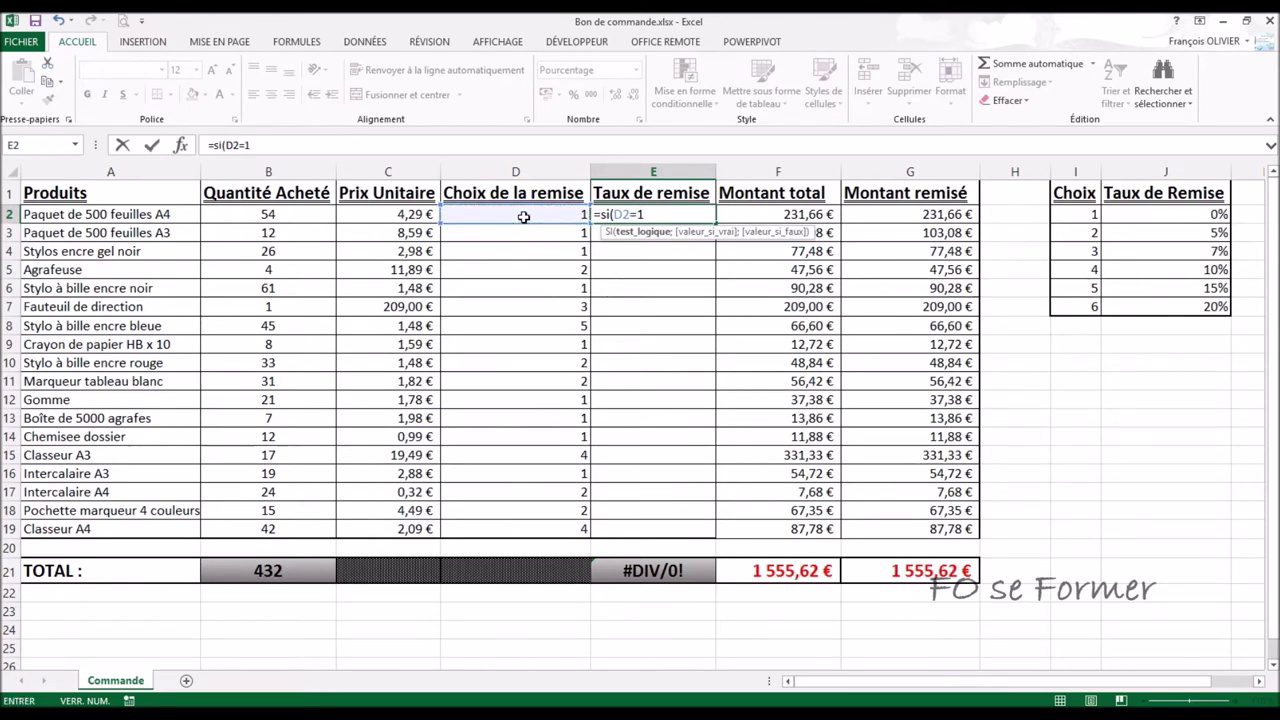
{"action": "type", "text": ";"}
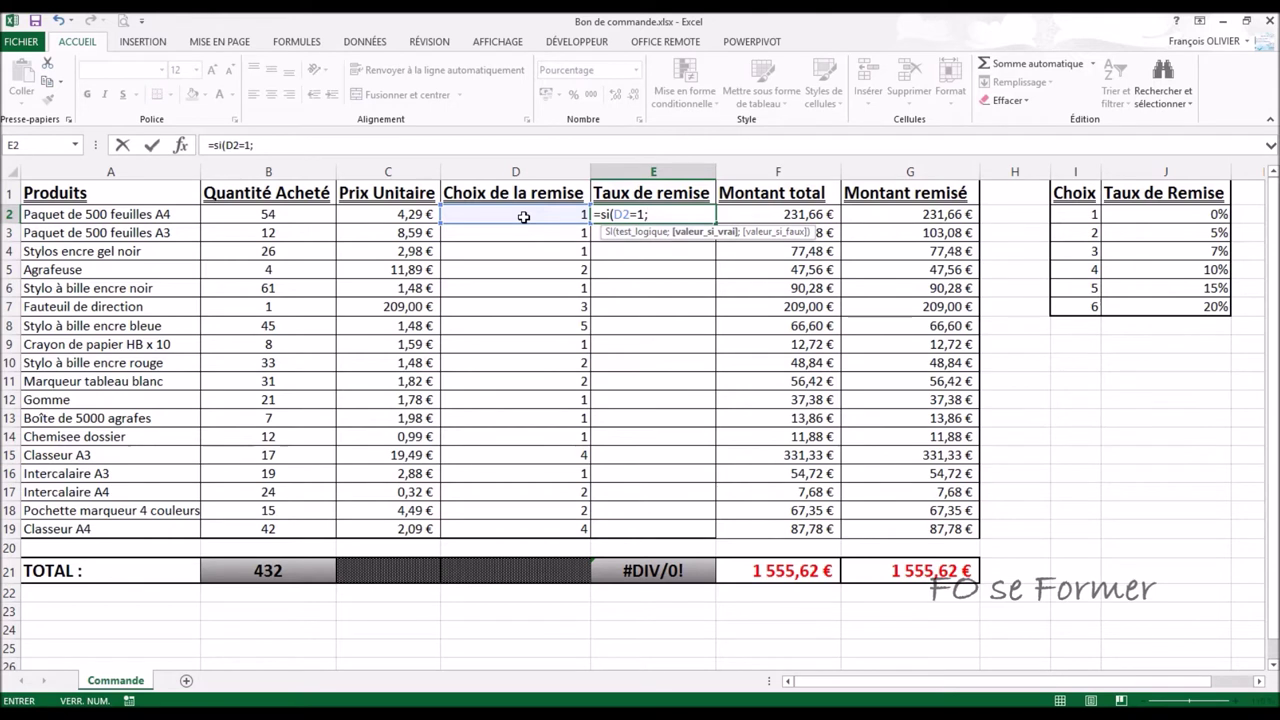
{"action": "type", "text": "0%"}
{"action": "type", "text": ";s"}
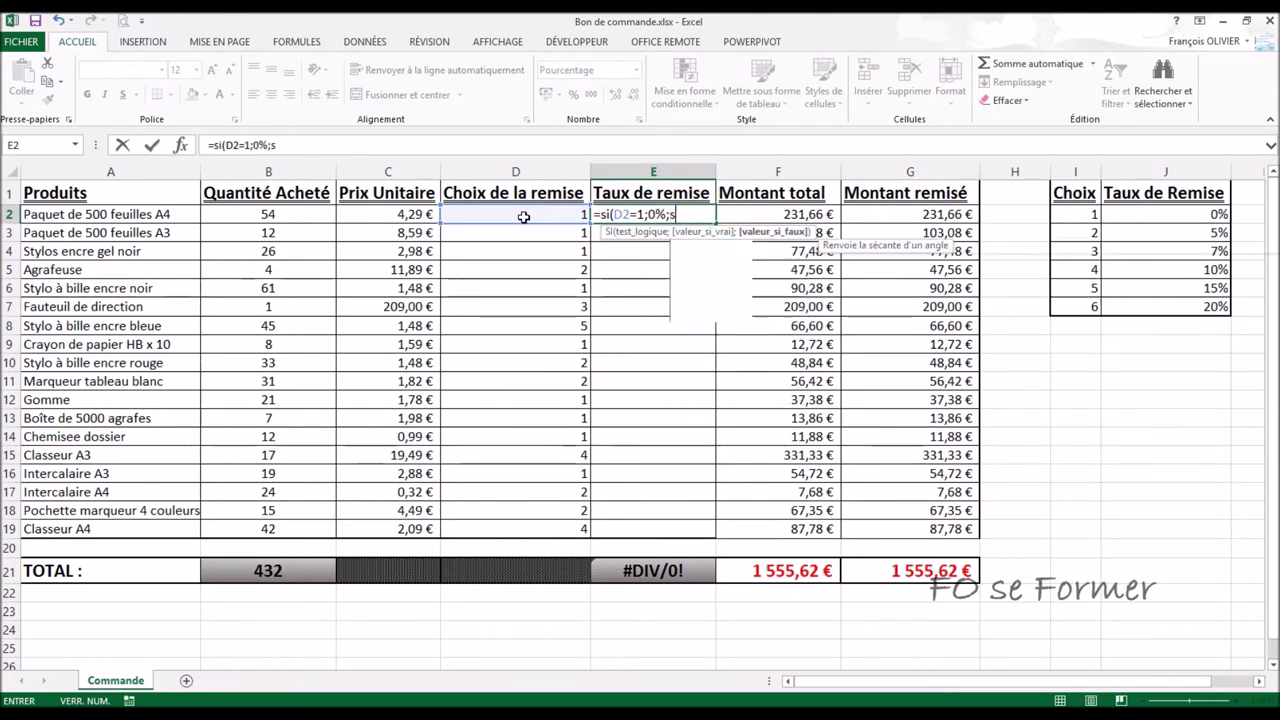
{"action": "type", "text": "i("}
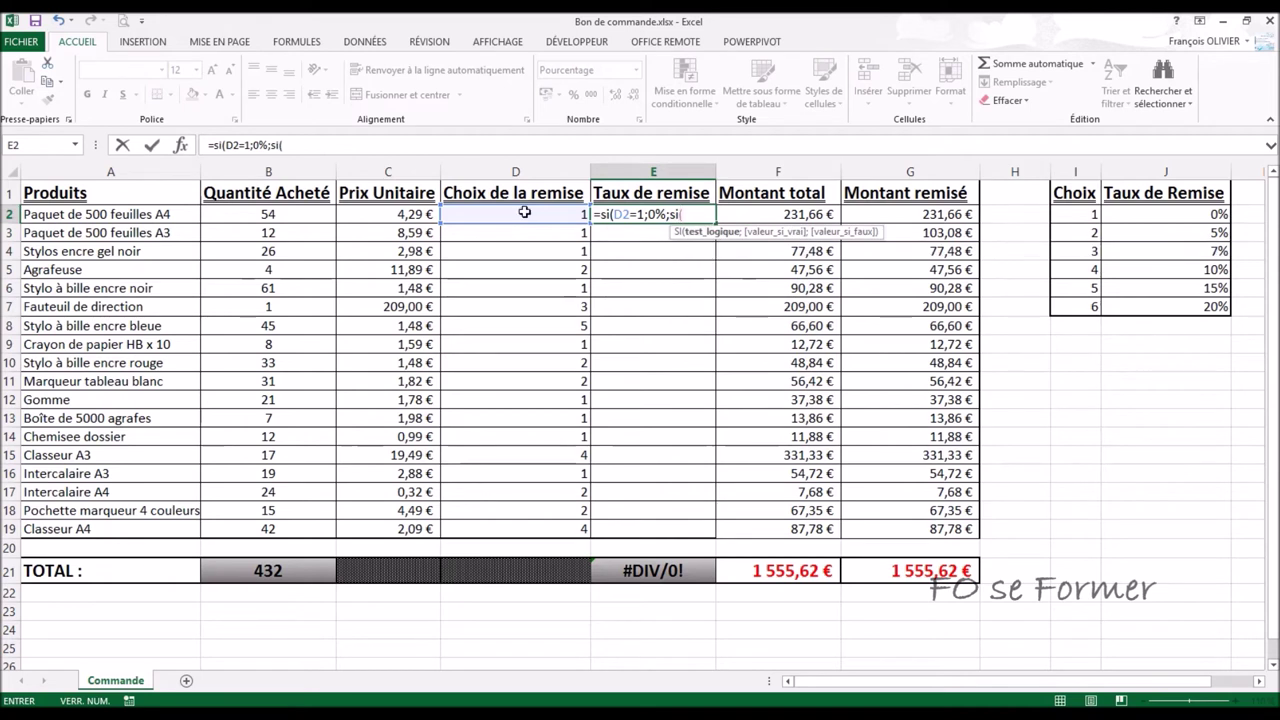
{"action": "left_click", "coordinate": [524, 212]}
{"action": "type", "text": "=1;0"}
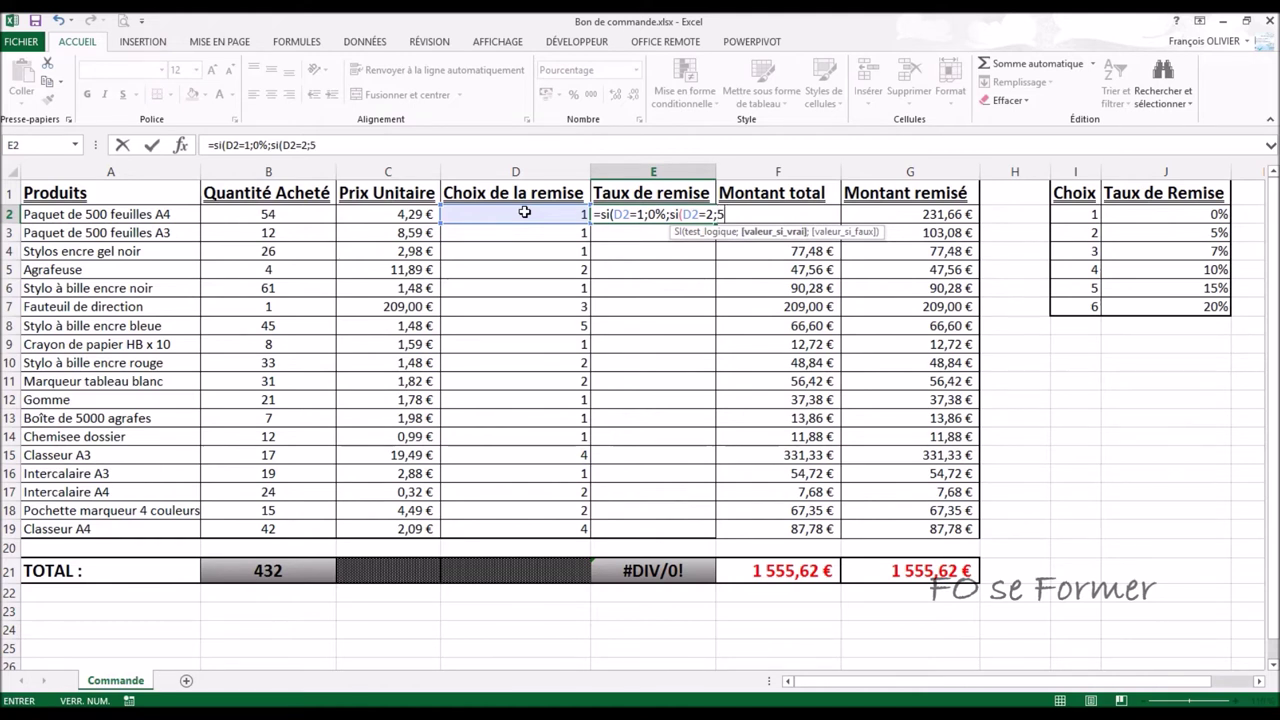
{"action": "type", "text": "%"}
{"action": "type", "text": ";"}
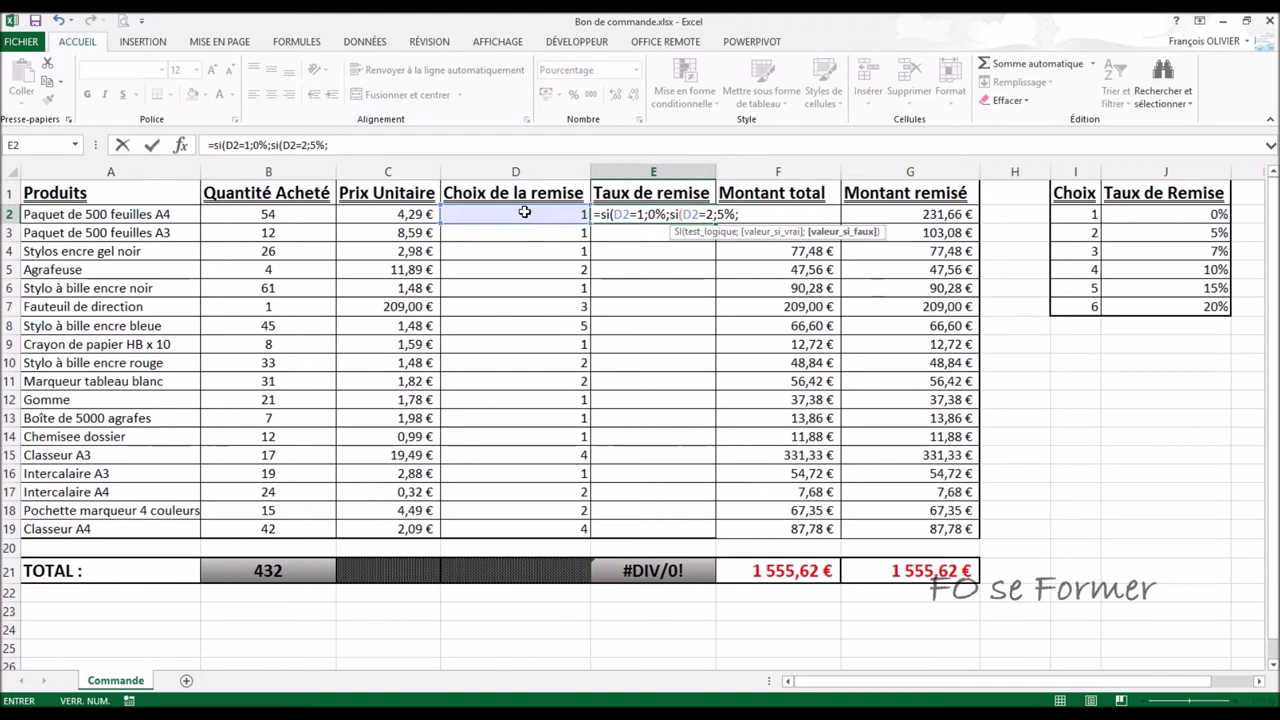
{"action": "type", "text": "si("}
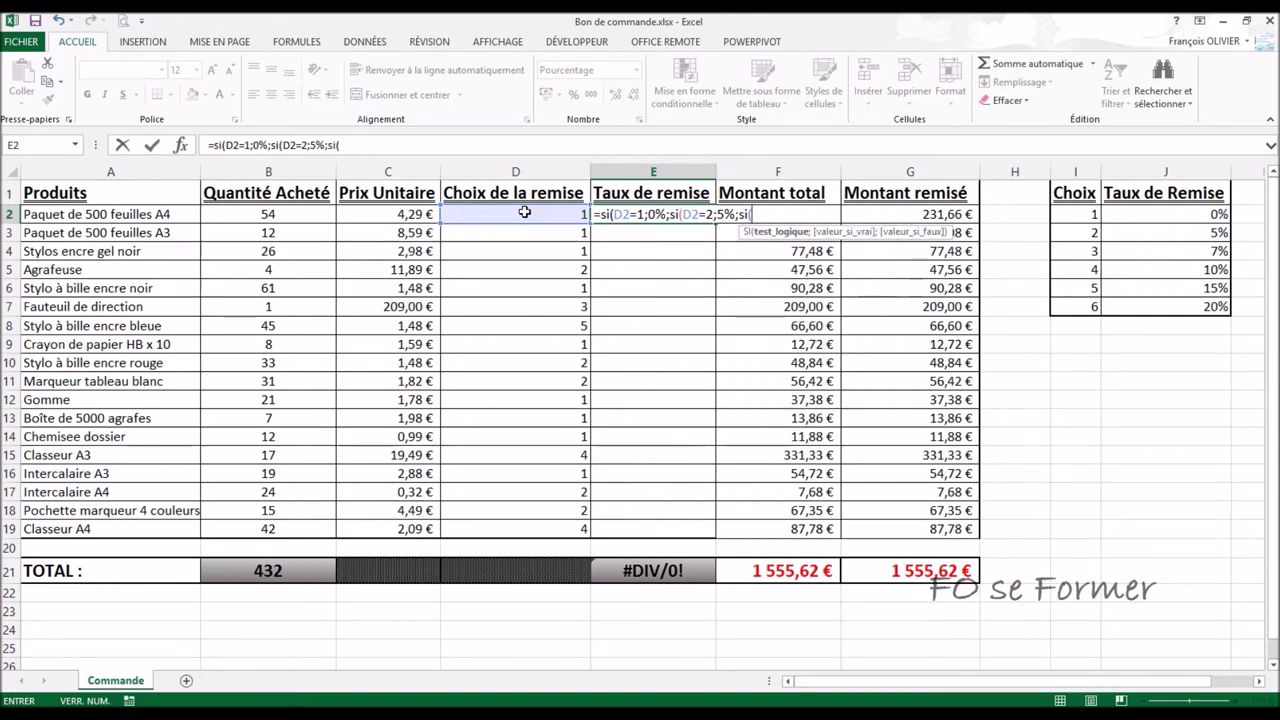
{"action": "left_click", "coordinate": [523, 212]}
{"action": "type", "text": "=1"}
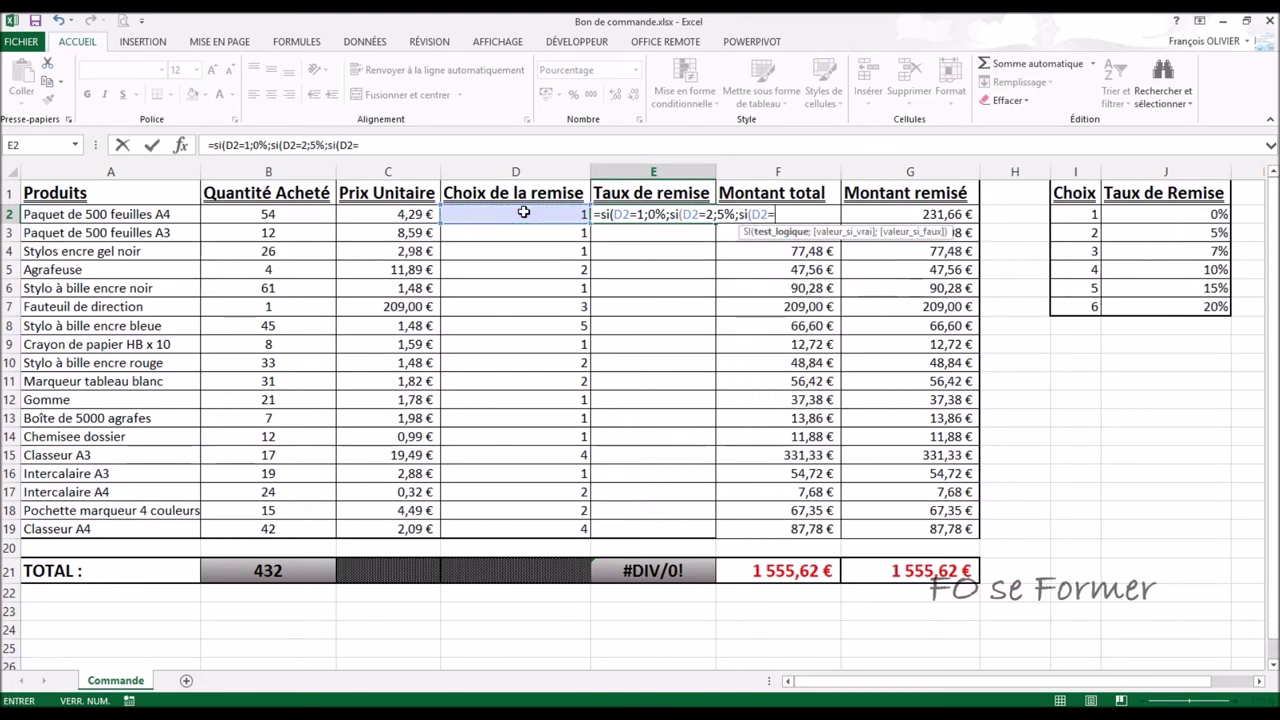
{"action": "type", "text": ";0"}
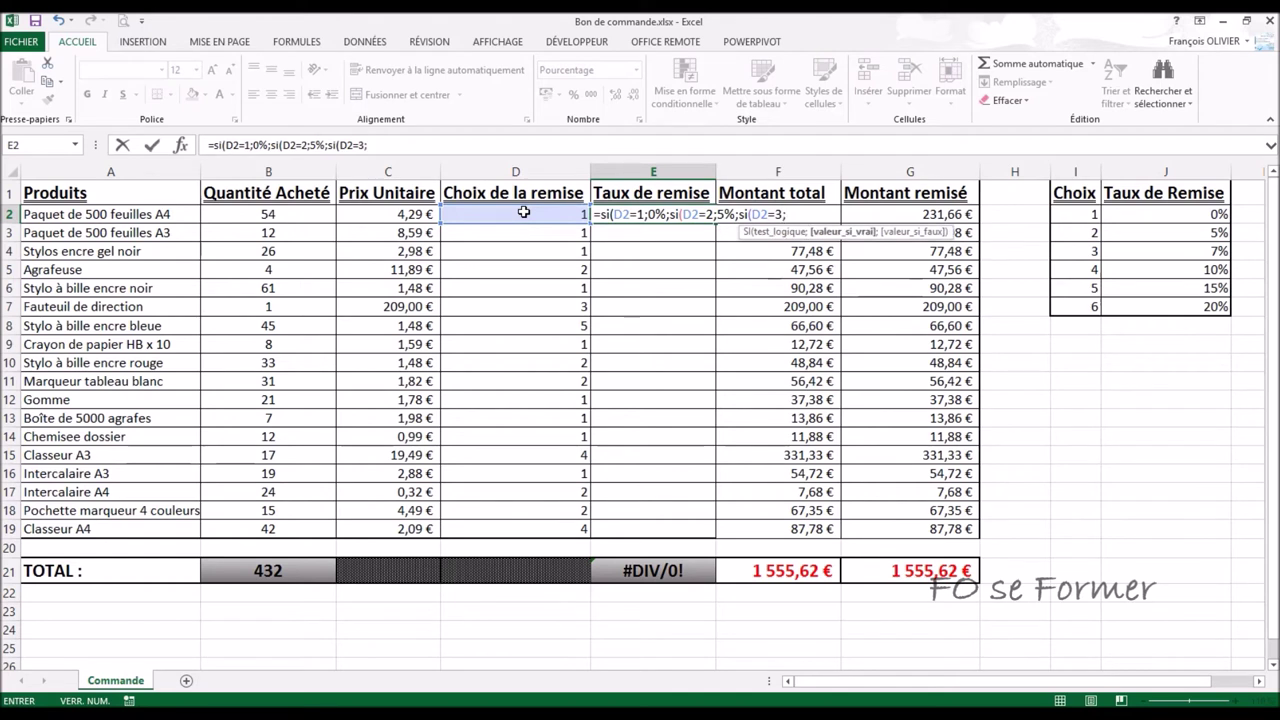
{"action": "type", "text": "%"}
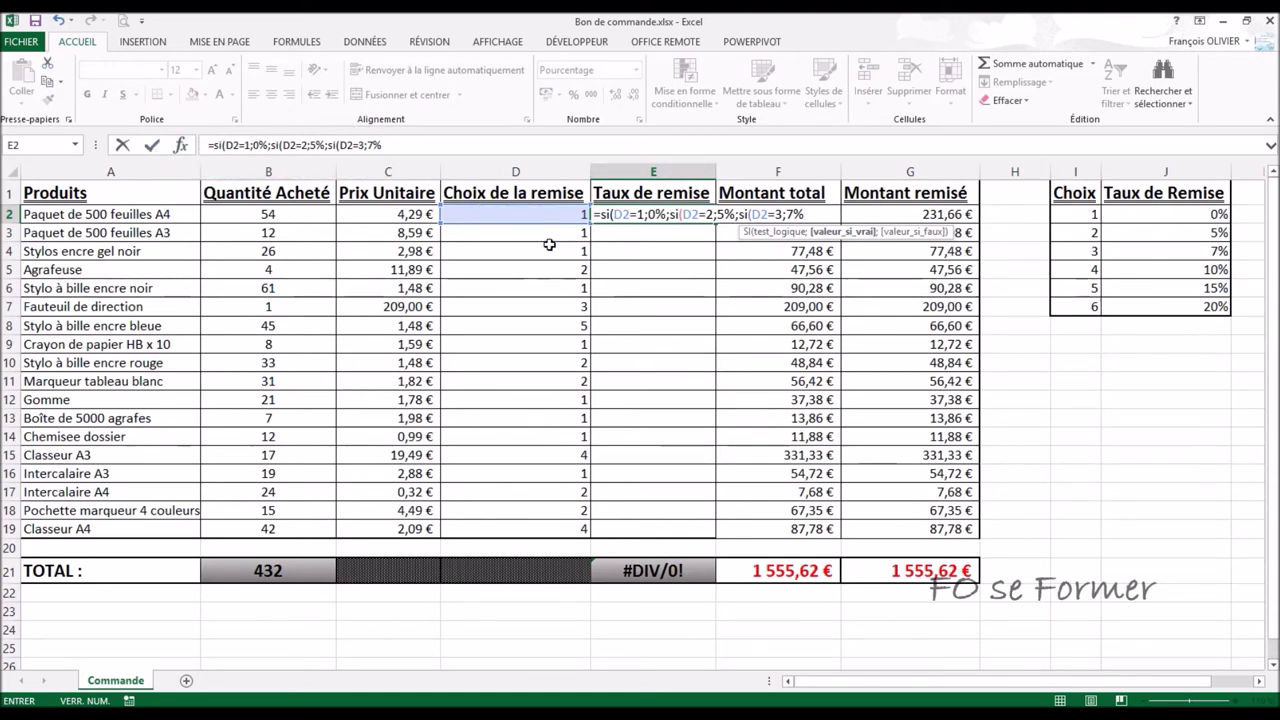
{"action": "key", "text": "Escape"}
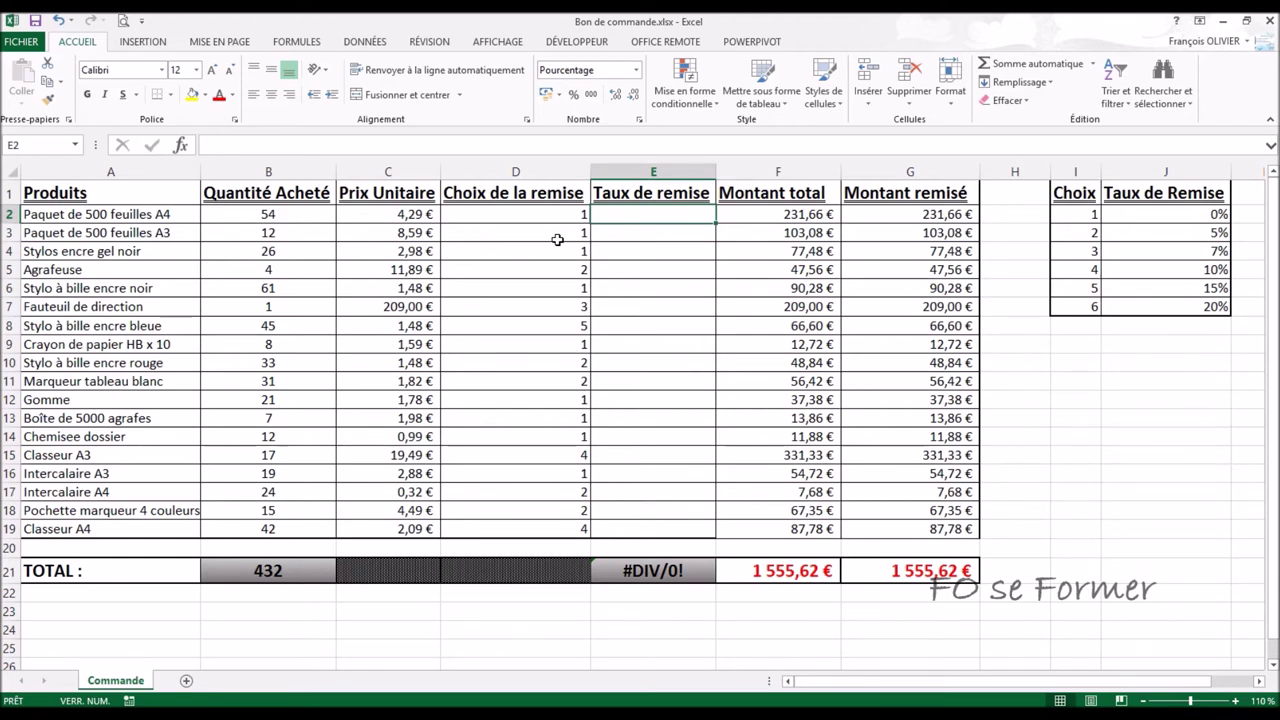
- Begin =CHOISIR in E2 from the =choi suggestion and open its Function Arguments dialog
{"action": "type", "text": "="}
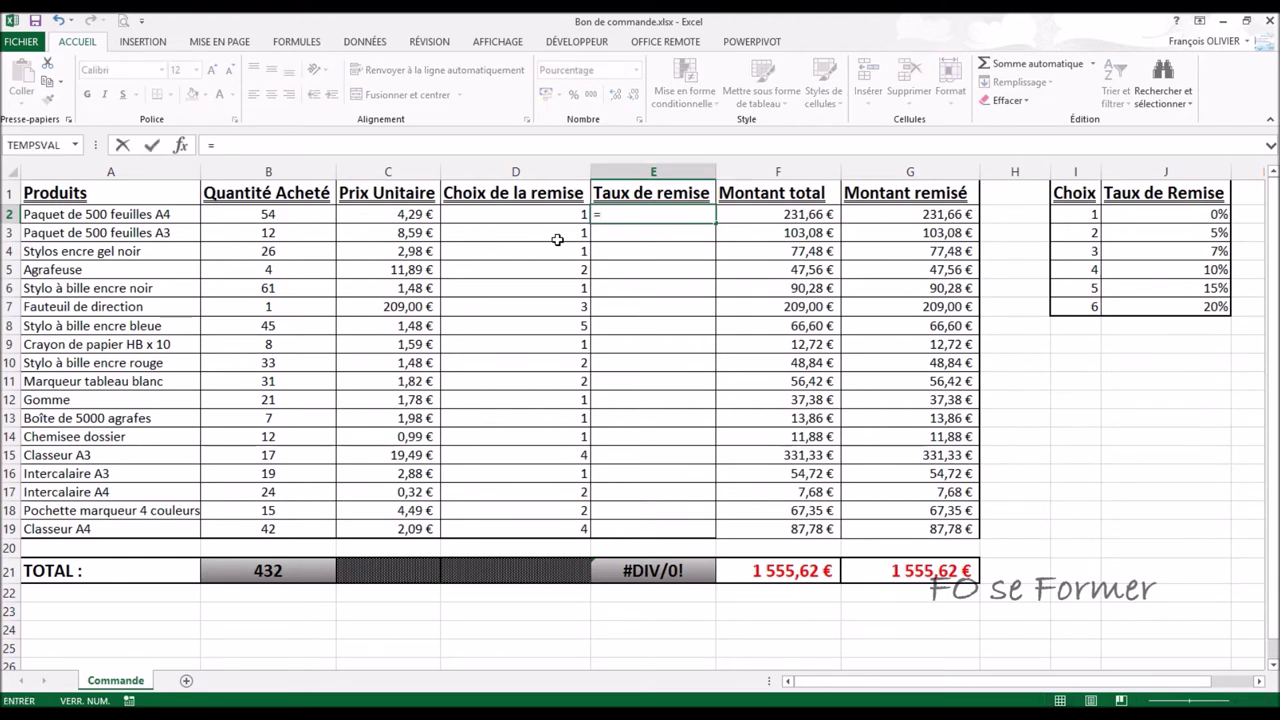
{"action": "type", "text": "choi"}
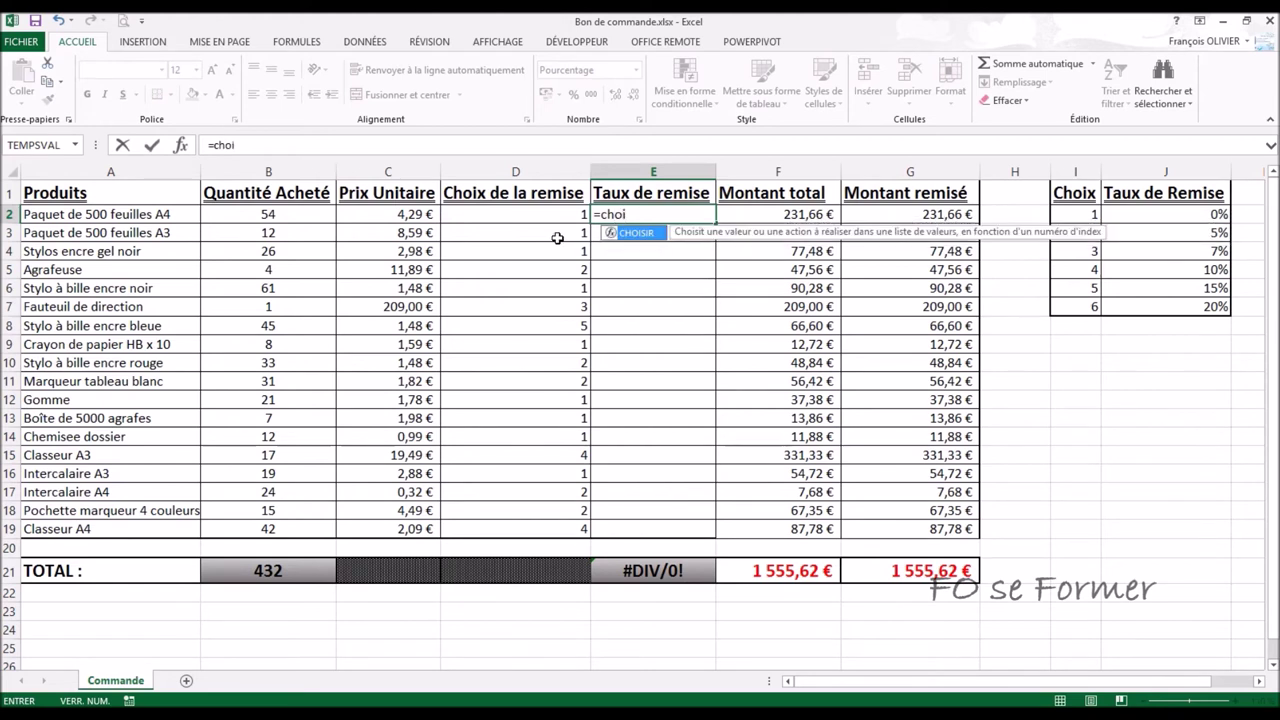
{"action": "double_click", "coordinate": [636, 235]}
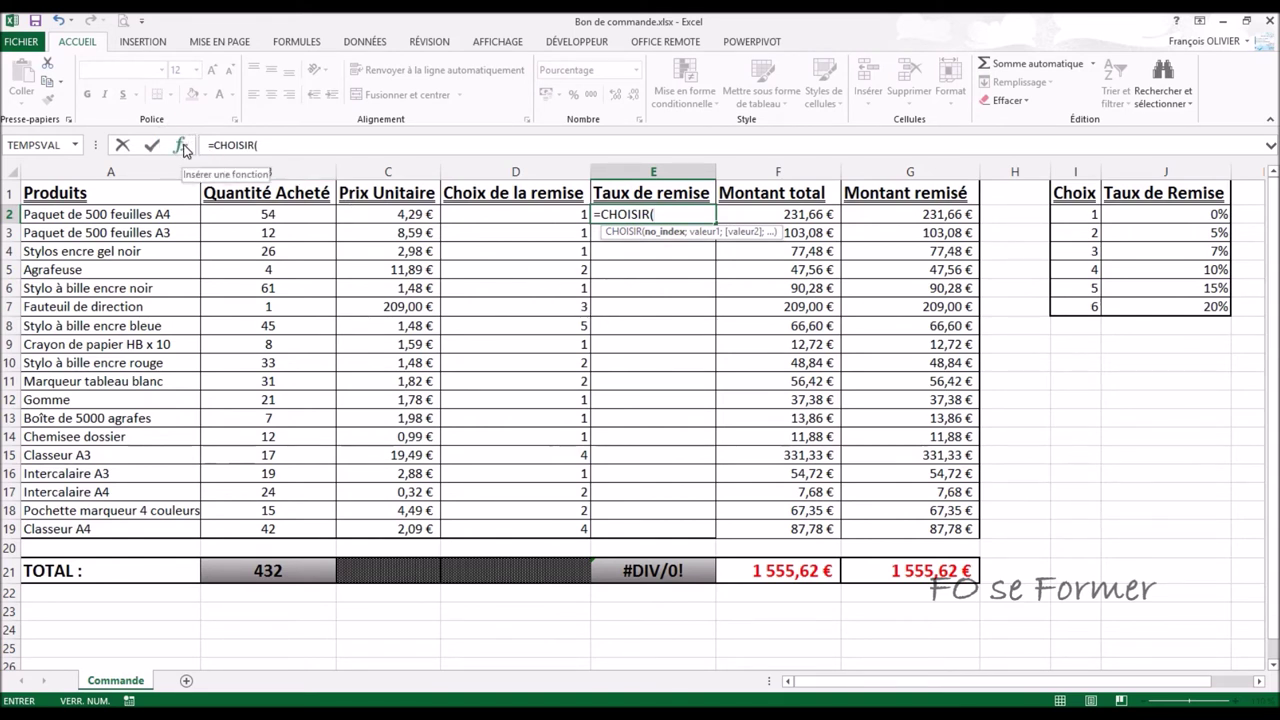
{"action": "left_click", "coordinate": [183, 148]}
{"action": "left_click_drag", "start_coordinate": [703, 269], "coordinate": [592, 268]}
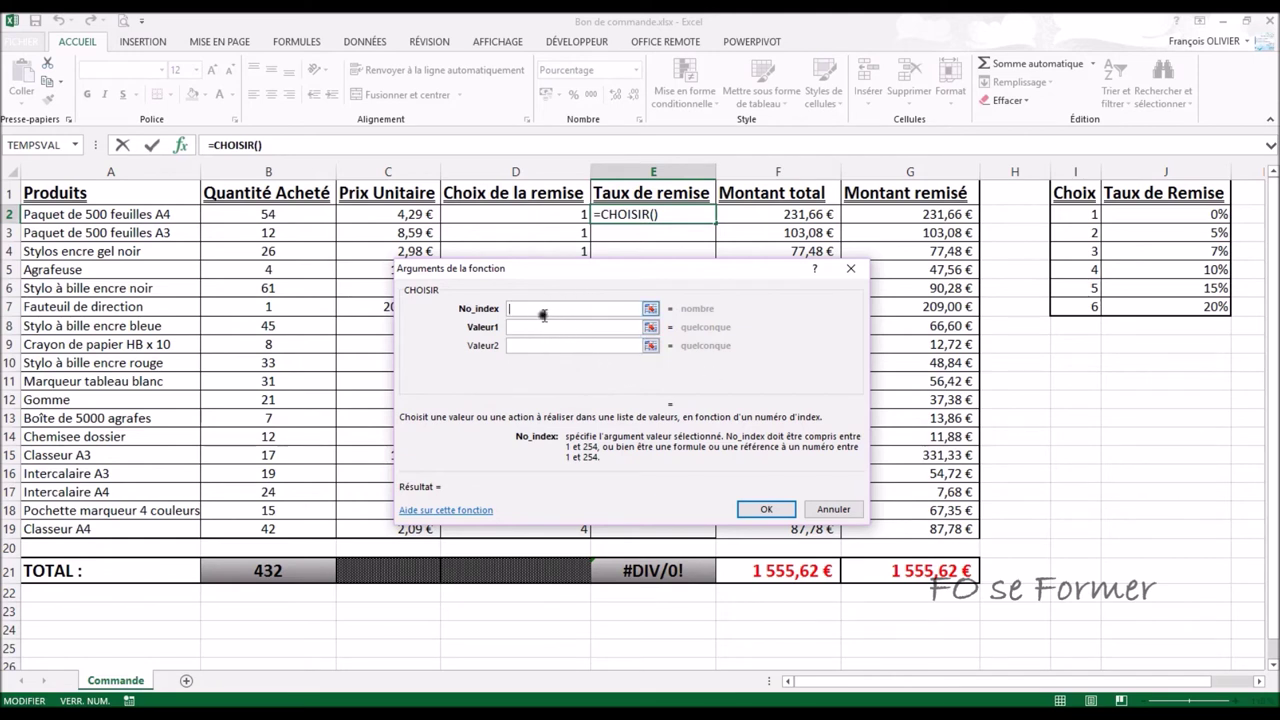
- Set the CHOISIR index to D2 and the first values to 0%, 5%, 7% and 10
{"action": "left_click", "coordinate": [541, 311]}
{"action": "left_click_drag", "start_coordinate": [607, 274], "coordinate": [636, 283]}
{"action": "left_click", "coordinate": [565, 312]}
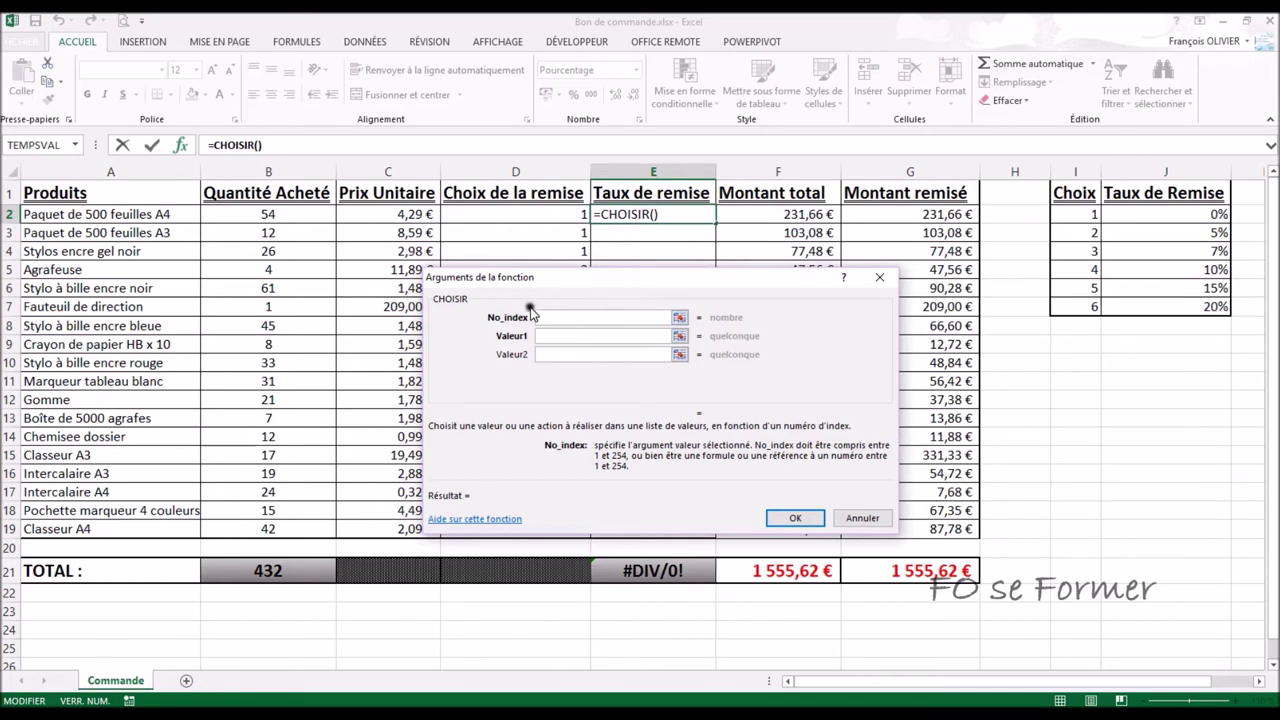
{"action": "left_click", "coordinate": [543, 213]}
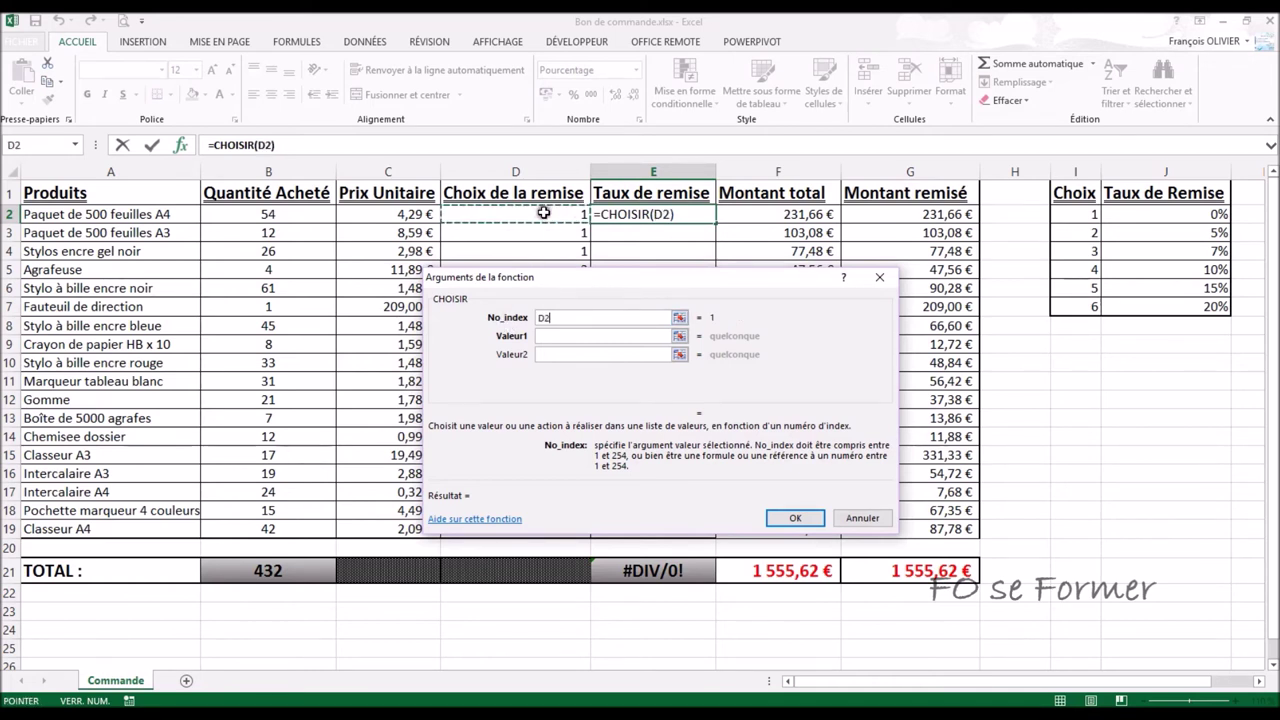
{"action": "left_click", "coordinate": [547, 335]}
{"action": "left_click", "coordinate": [548, 335]}
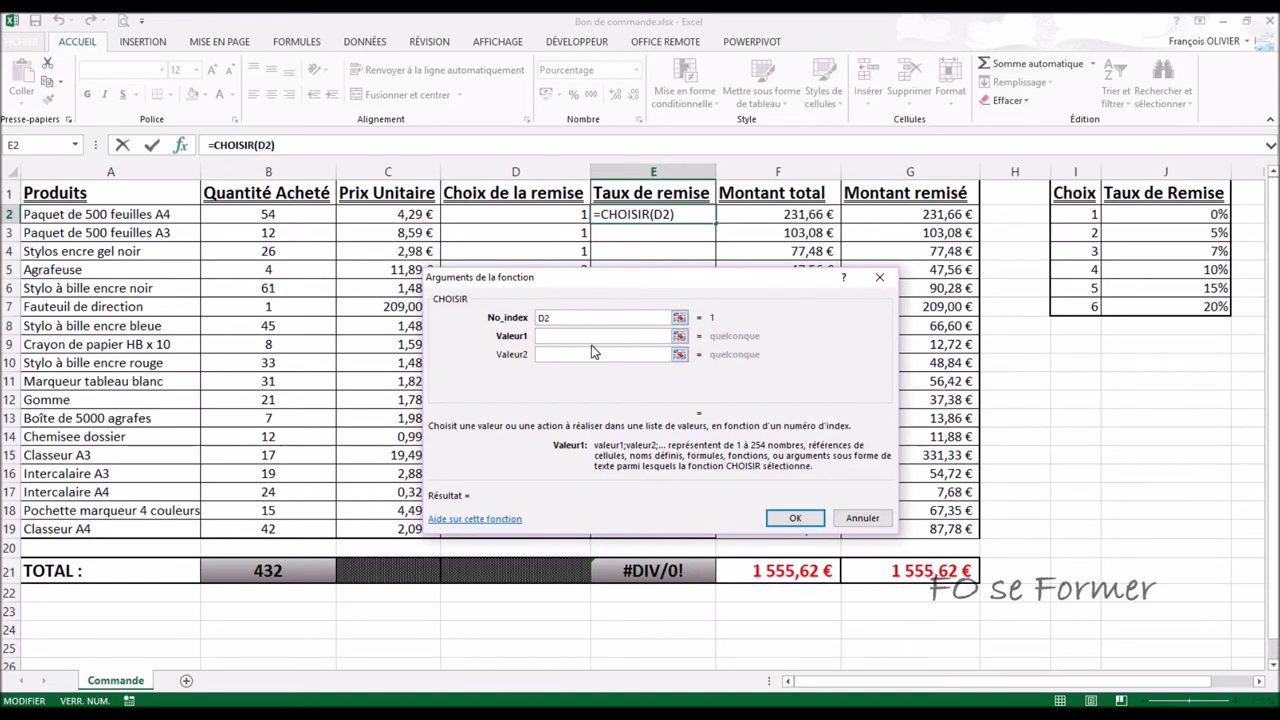
{"action": "type", "text": "0%"}
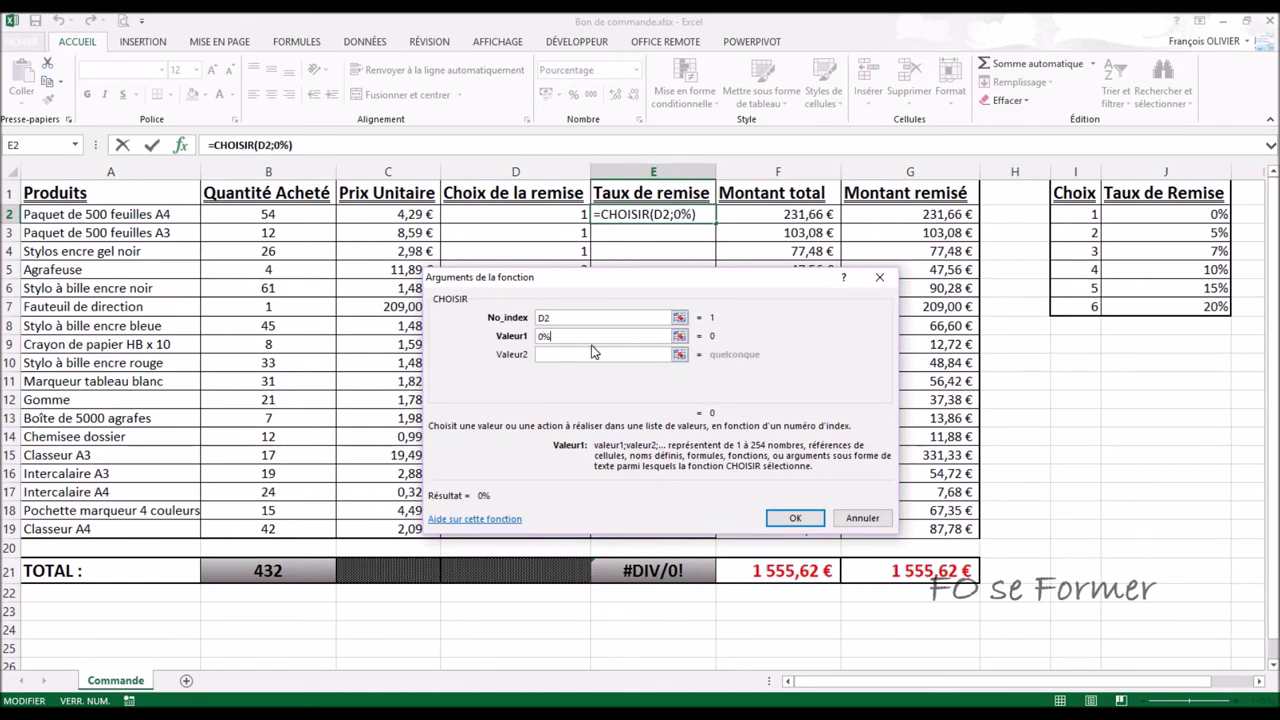
{"action": "left_click", "coordinate": [571, 356]}
{"action": "type", "text": "5%"}
{"action": "left_click", "coordinate": [565, 372]}
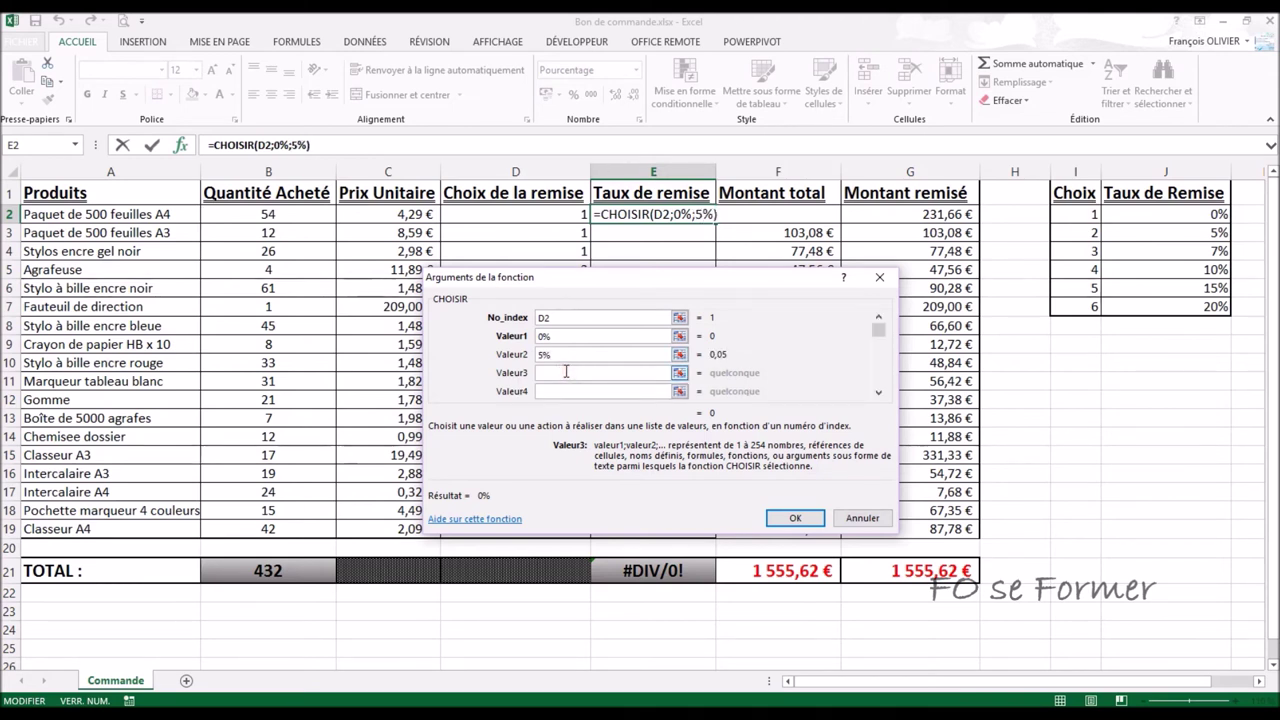
{"action": "type", "text": "7%"}
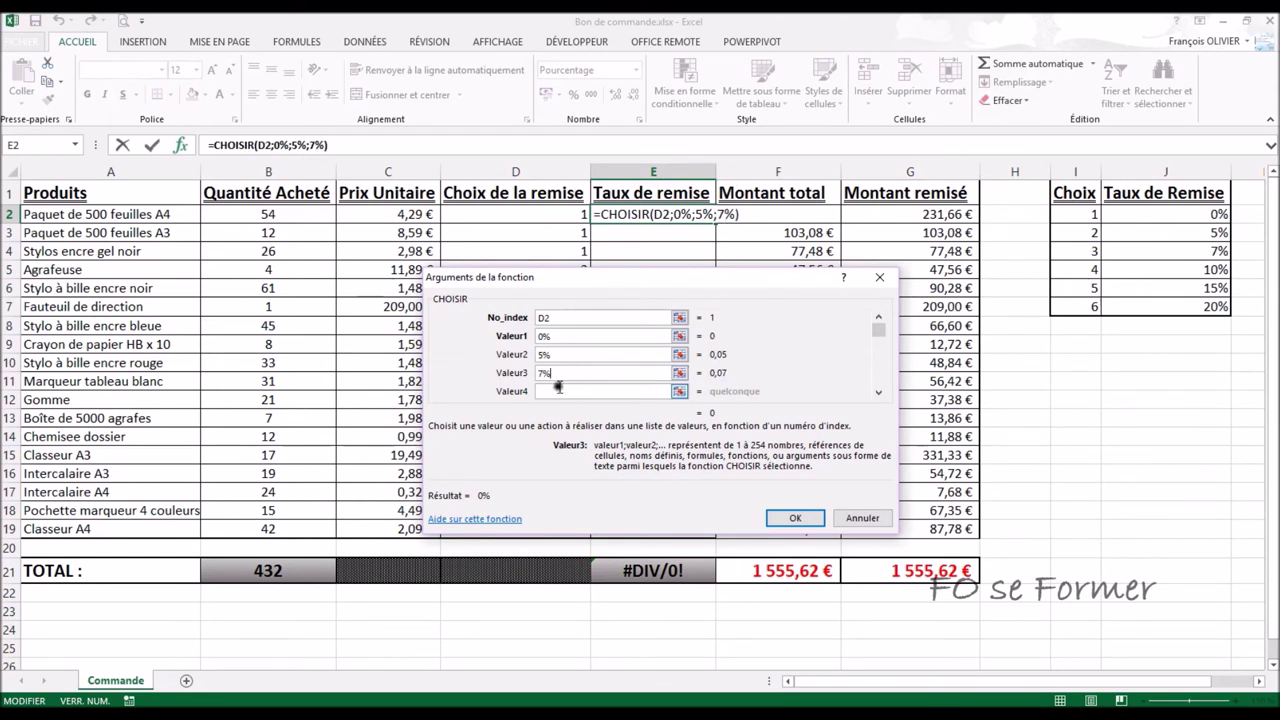
{"action": "left_click", "coordinate": [553, 394]}
{"action": "type", "text": "10"}
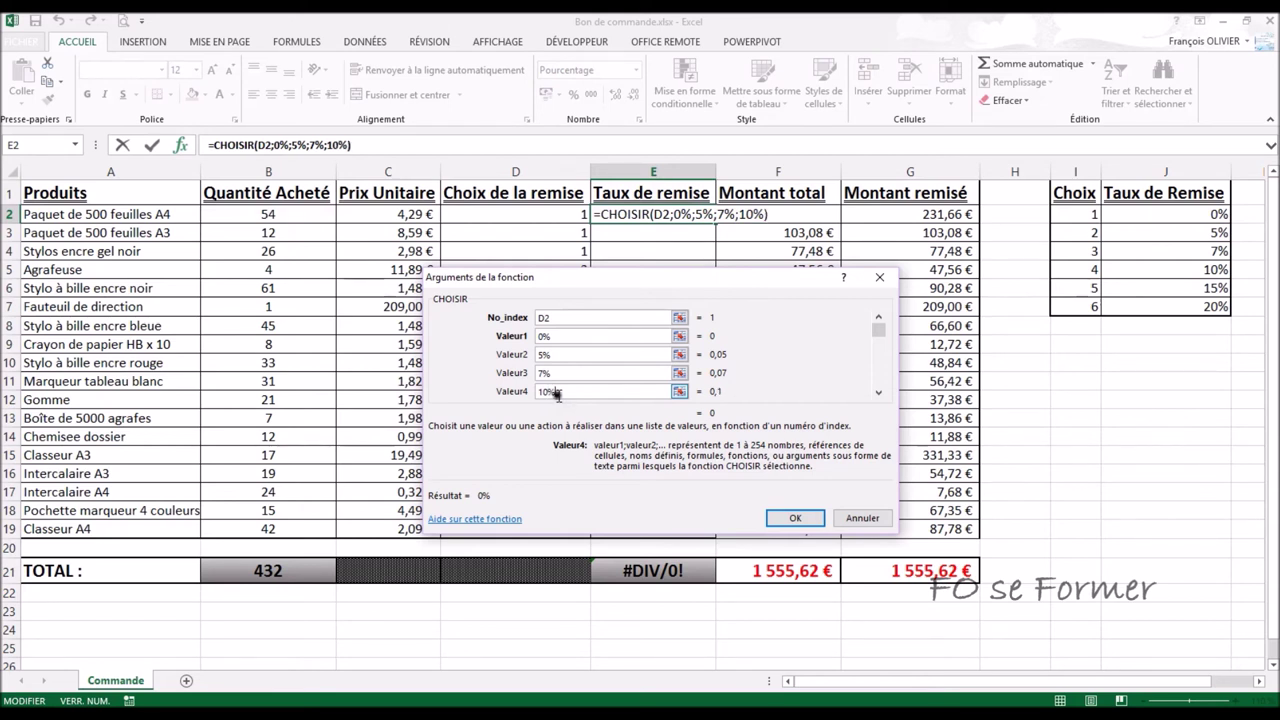
- Add 15% and 20% as the fifth and sixth values and confirm the formula
{"action": "left_click", "coordinate": [879, 394]}
{"action": "left_click", "coordinate": [879, 394]}
{"action": "left_click", "coordinate": [879, 394]}
{"action": "left_click", "coordinate": [597, 352]}
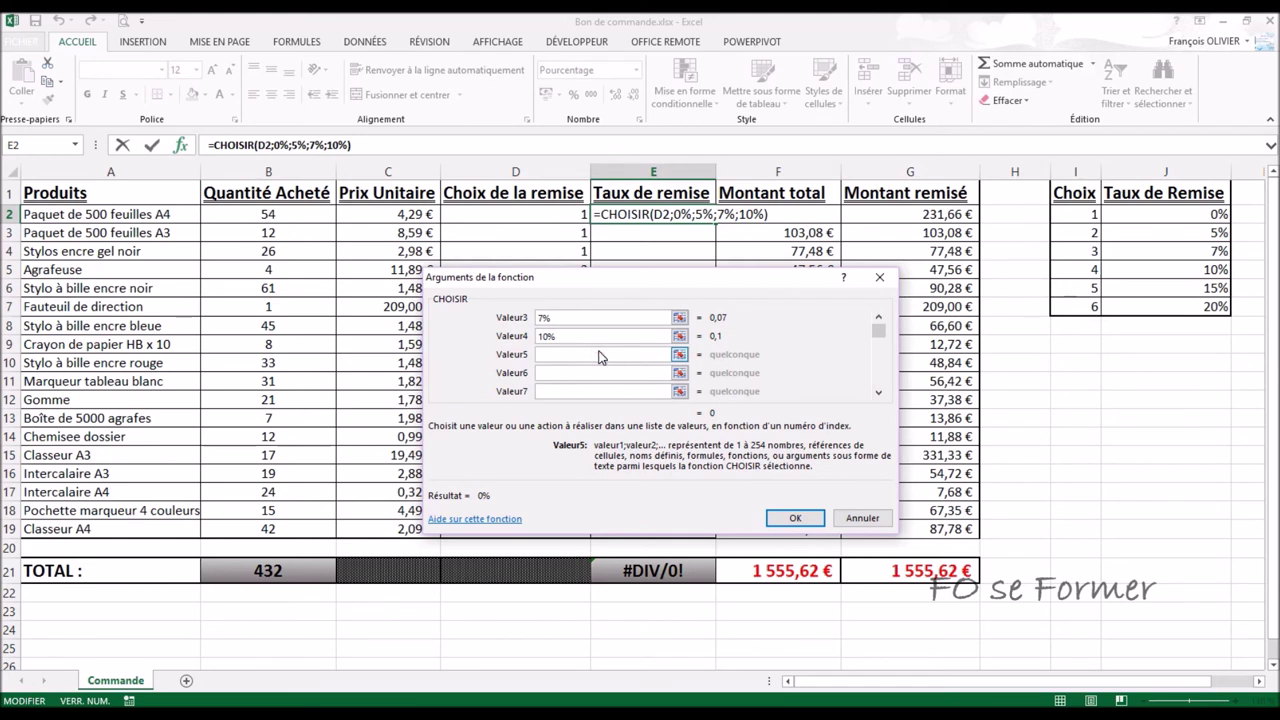
{"action": "type", "text": "15"}
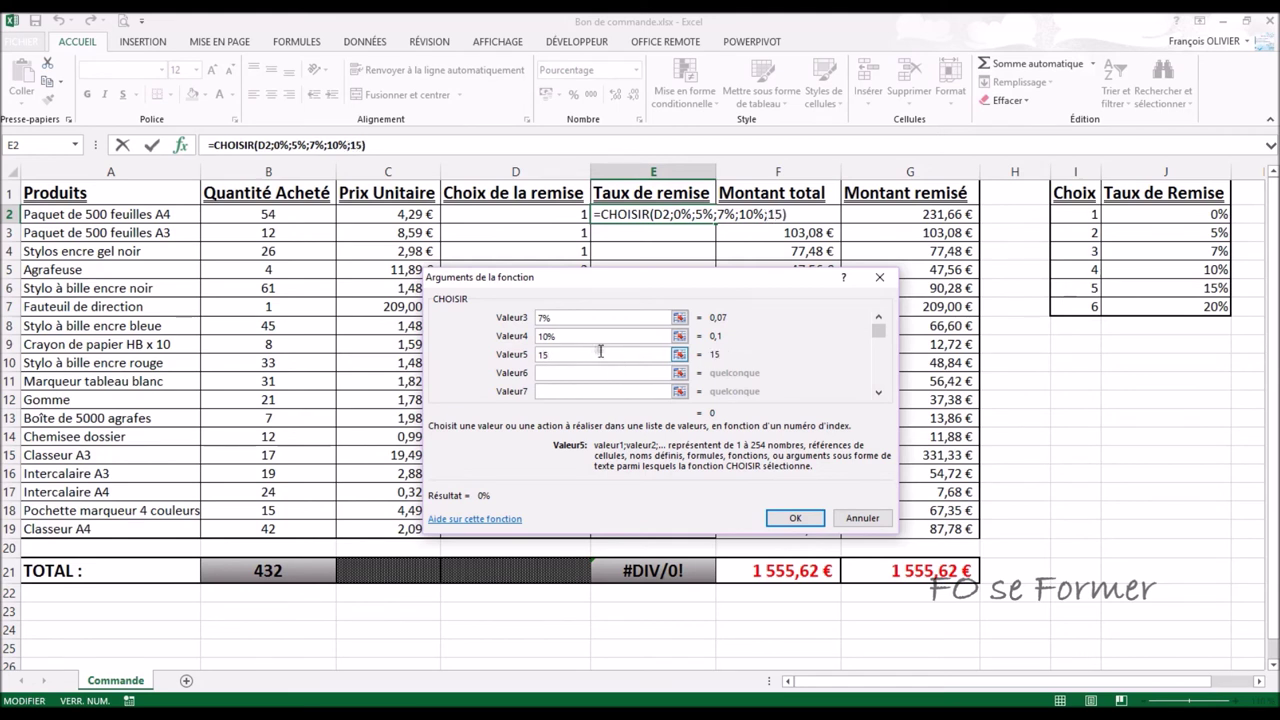
{"action": "type", "text": "%"}
{"action": "left_click", "coordinate": [590, 372]}
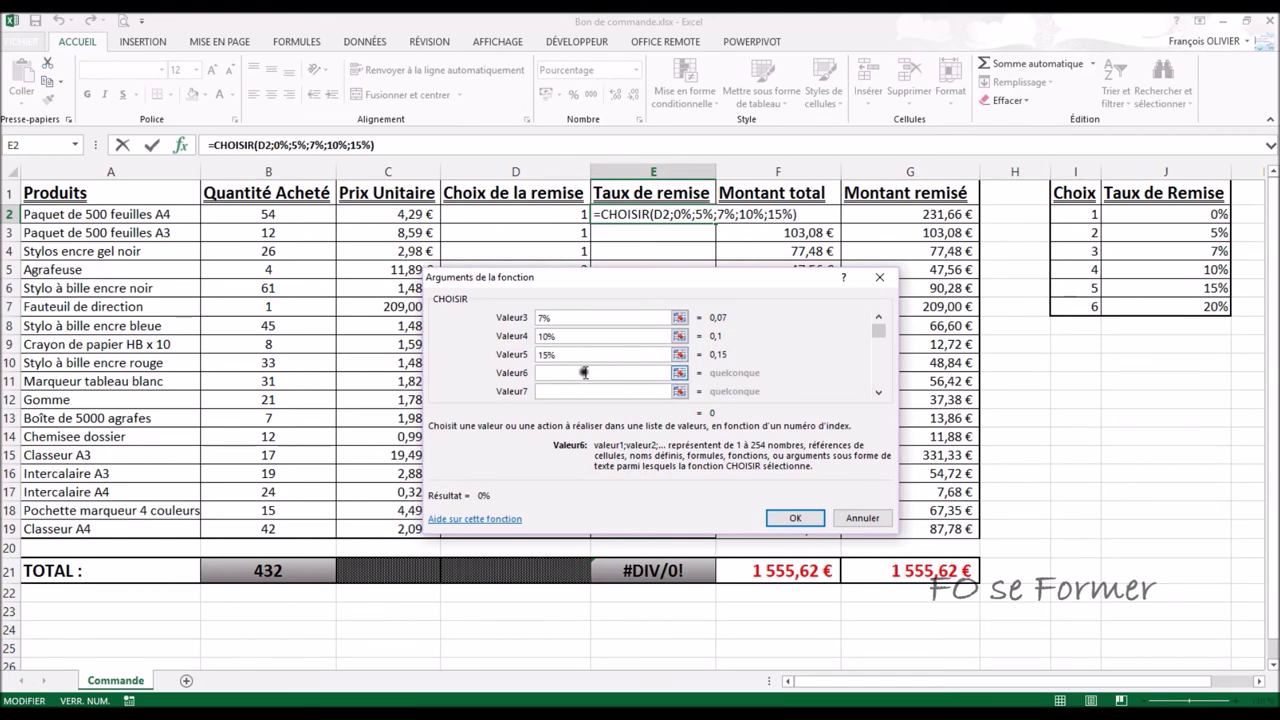
{"action": "type", "text": "20%"}
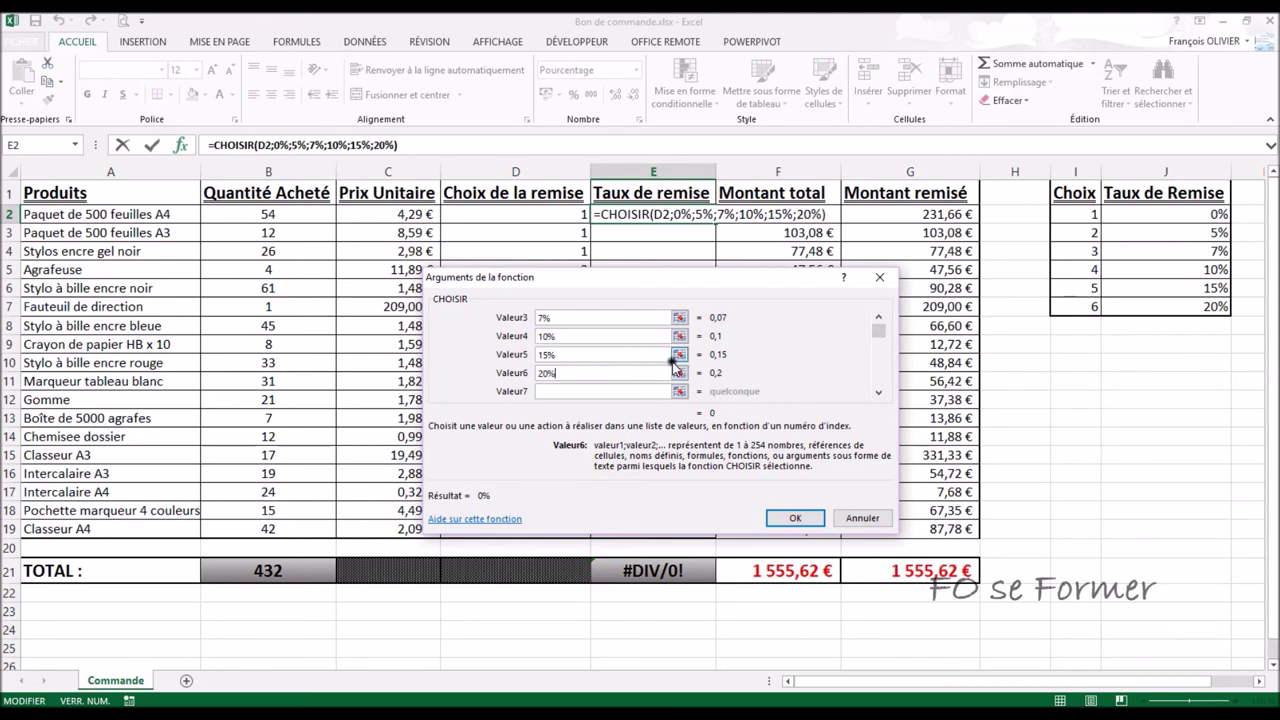
{"action": "left_click", "coordinate": [797, 521]}
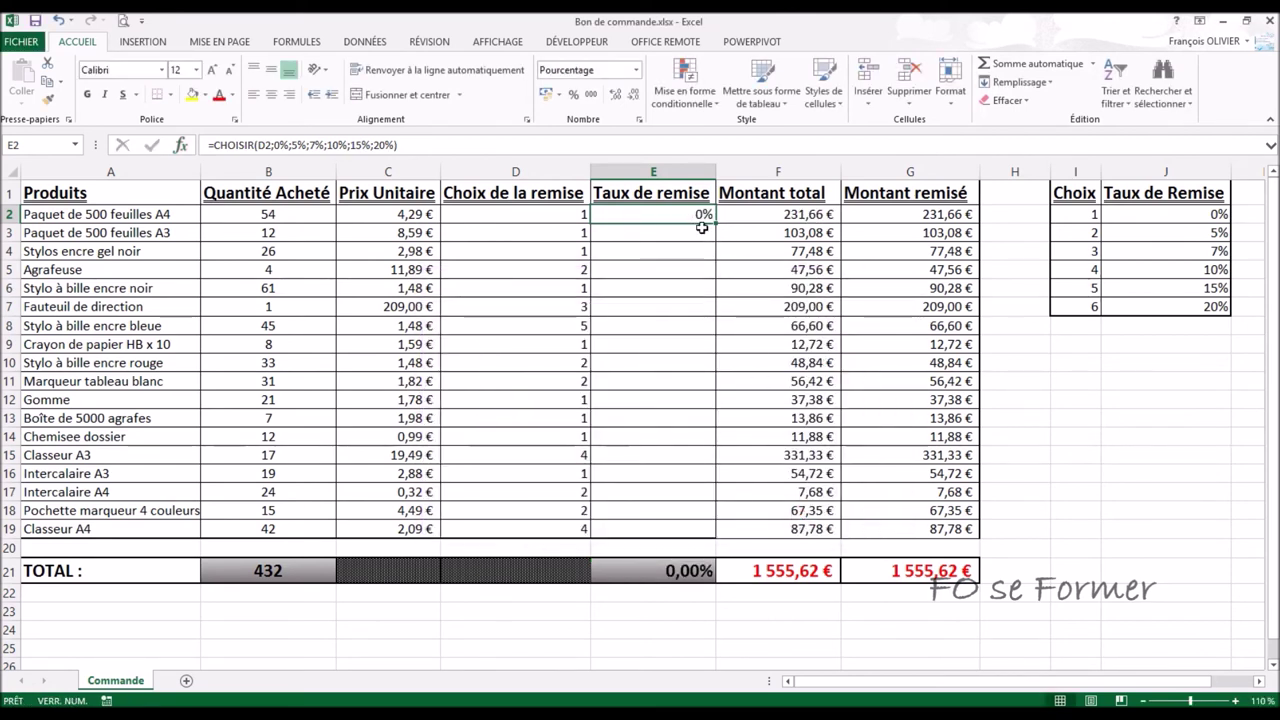
- Fill the CHOISIR rate formula down E2:E19, then reopen its arguments for review
{"action": "left_click_drag", "start_coordinate": [716, 224], "coordinate": [716, 537]}
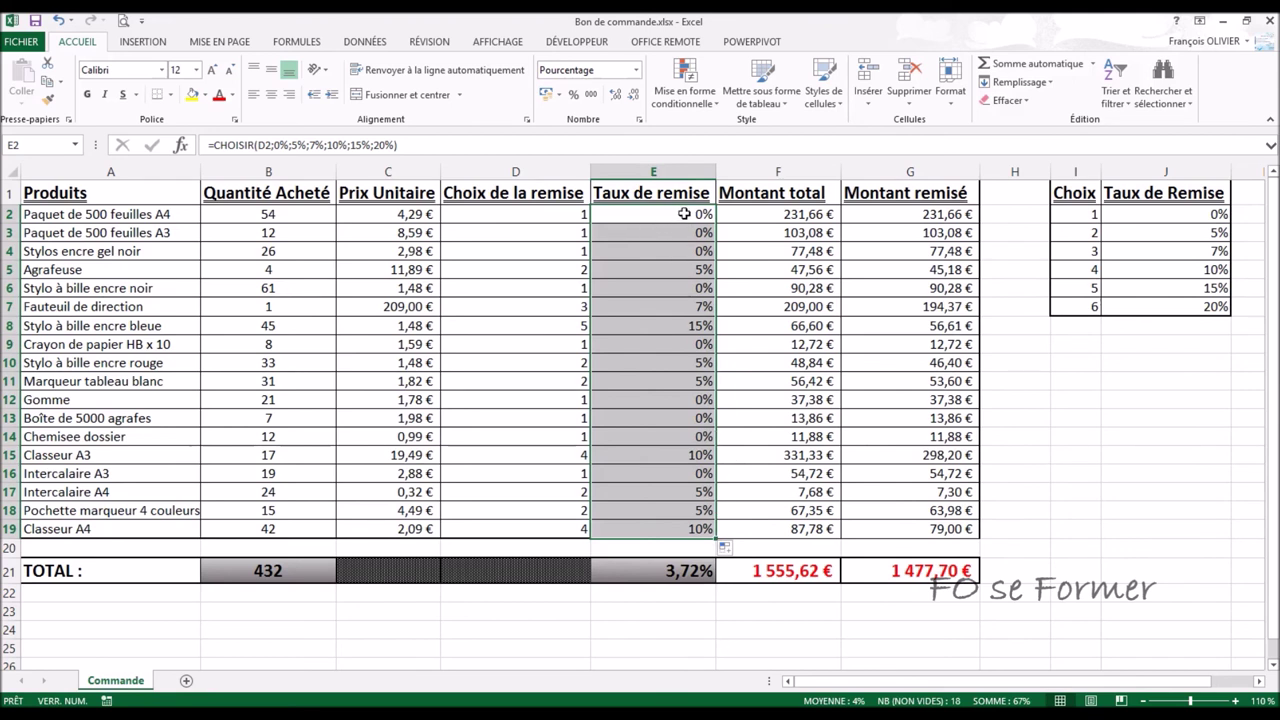
{"action": "left_click", "coordinate": [604, 211]}
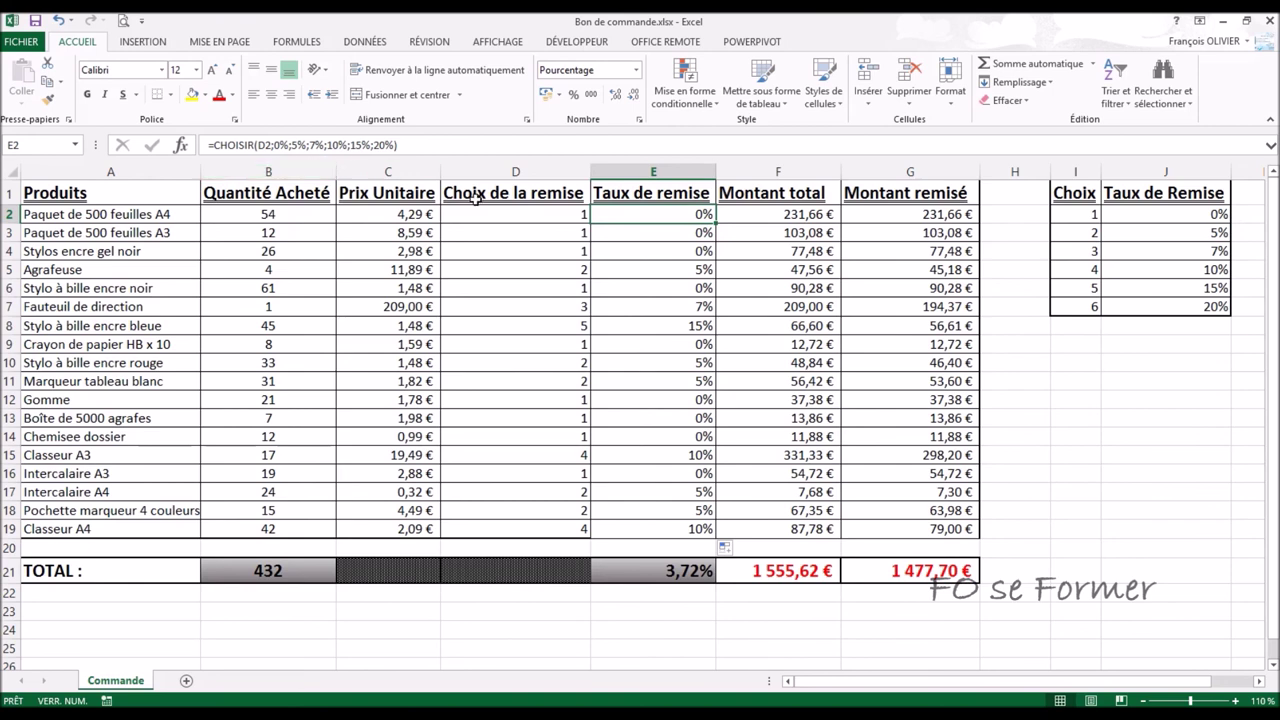
{"action": "left_click", "coordinate": [182, 146]}
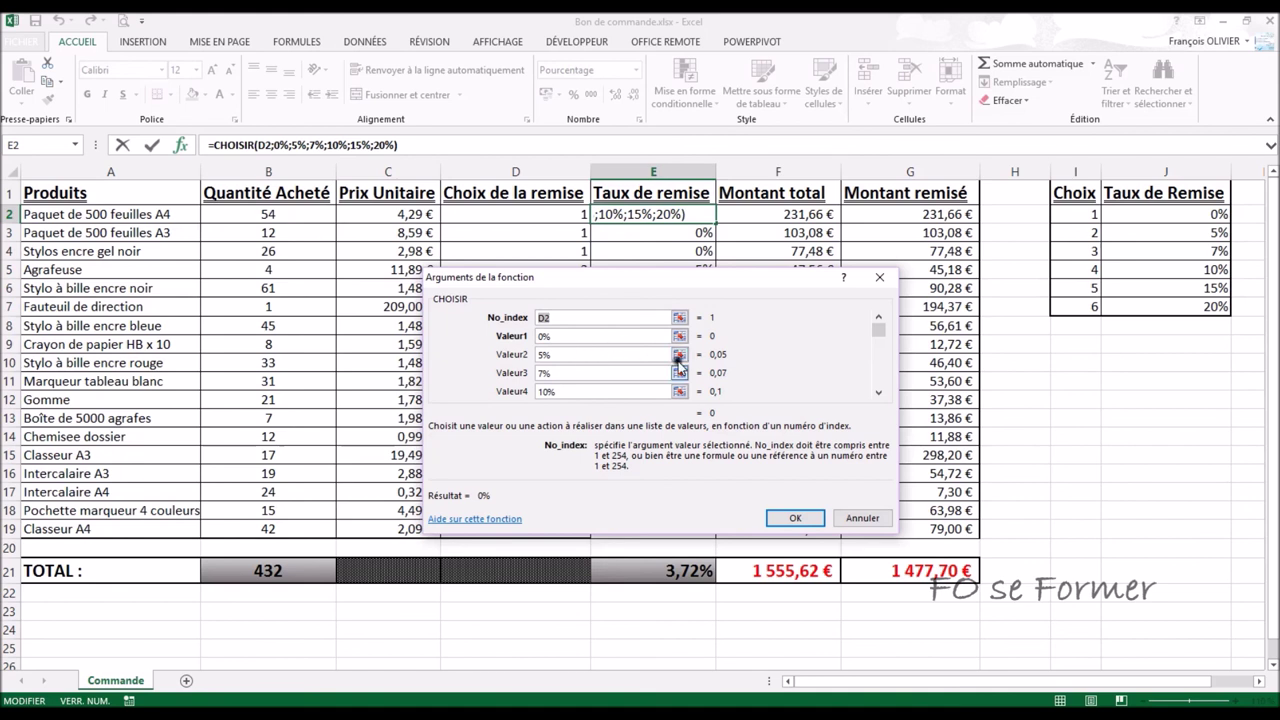
{"action": "left_click", "coordinate": [838, 512]}
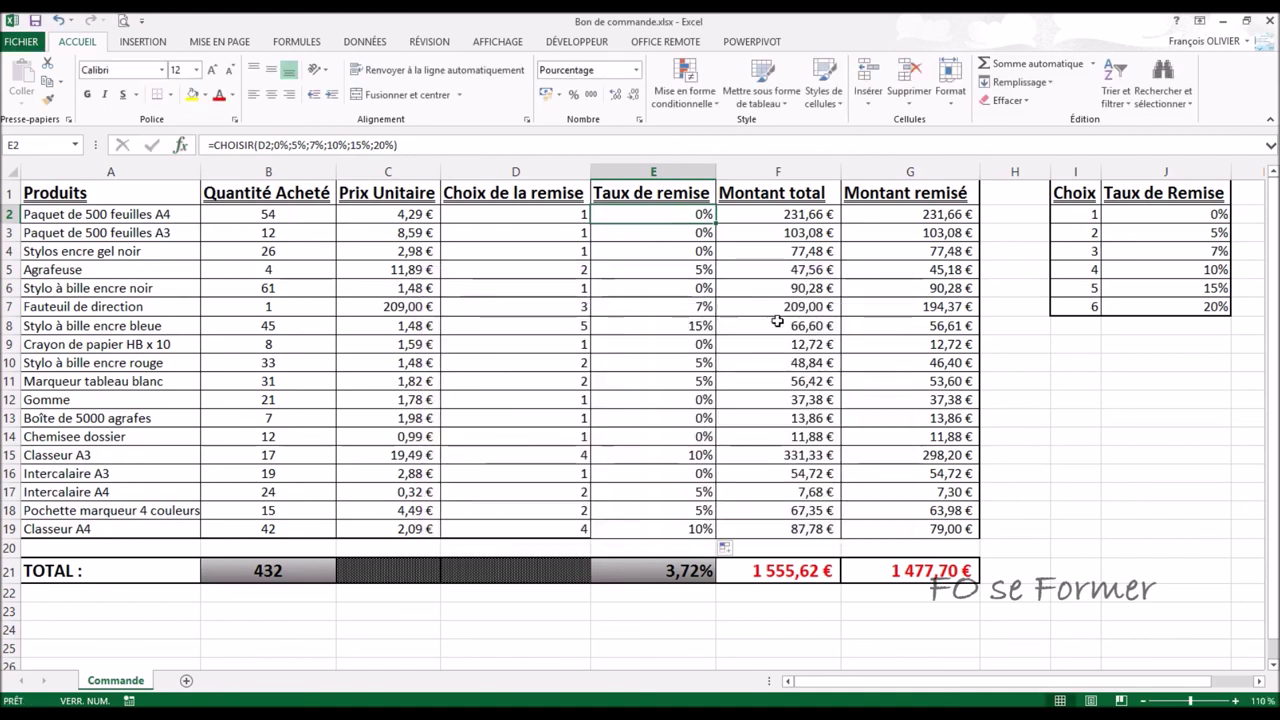